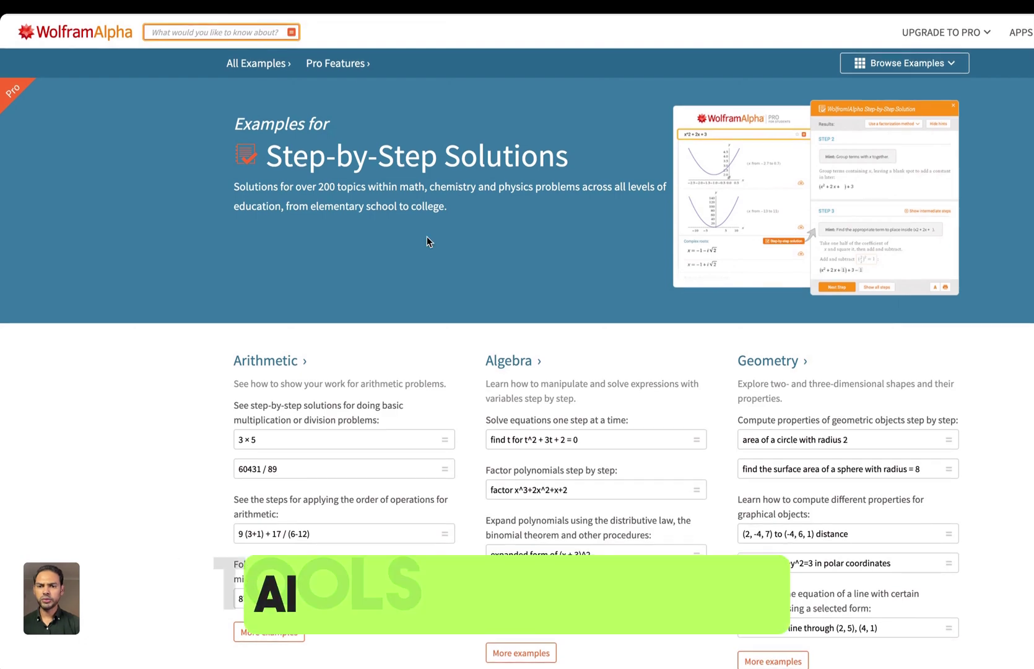
Look through the Step-by-Step Solutions examples to examine the maths topics covered, from arithmetic and algebra to calculus
{"action": "scroll", "coordinate": [426, 237], "scroll_direction": "down", "scroll_amount": 3}
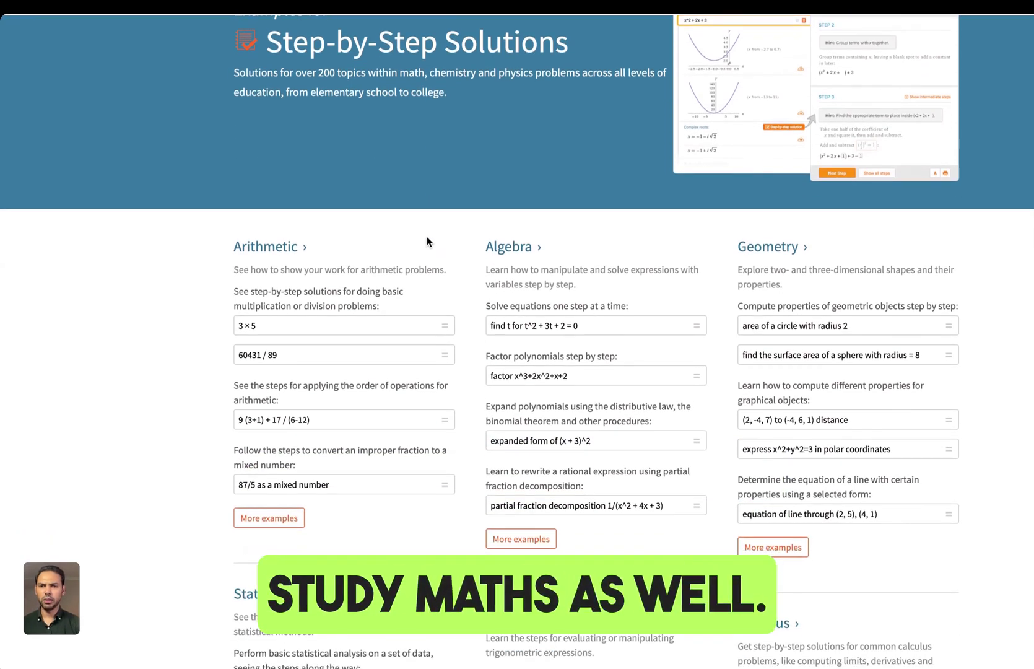
{"action": "scroll", "coordinate": [427, 242], "scroll_direction": "down", "scroll_amount": 5}
{"action": "scroll", "coordinate": [427, 241], "scroll_direction": "down", "scroll_amount": 2}
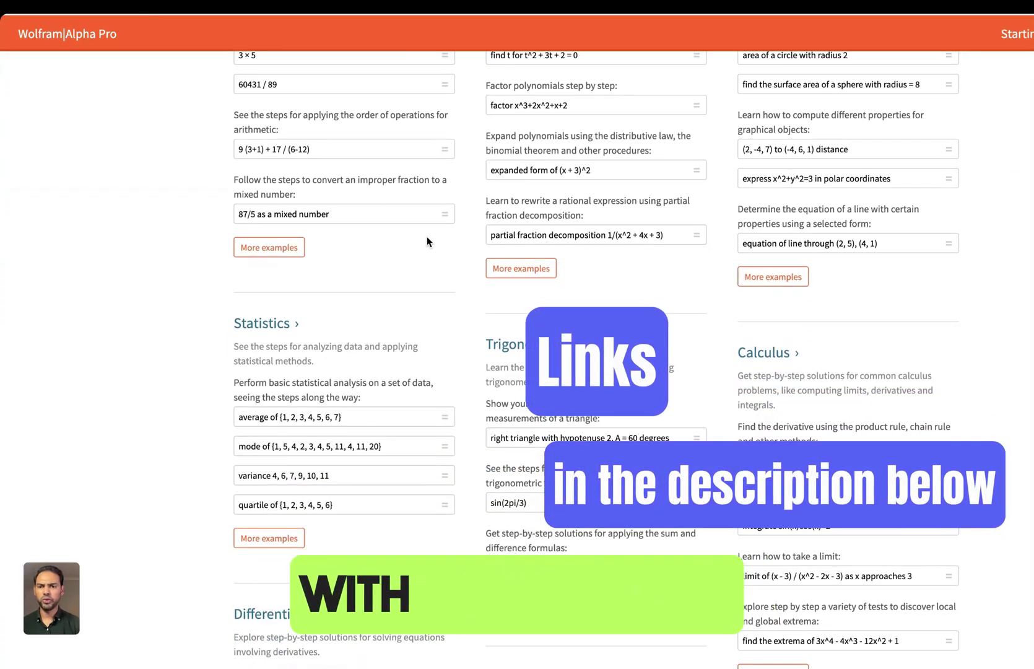
{"action": "scroll", "coordinate": [426, 241], "scroll_direction": "up", "scroll_amount": 2}
{"action": "scroll", "coordinate": [427, 241], "scroll_direction": "up", "scroll_amount": 8}
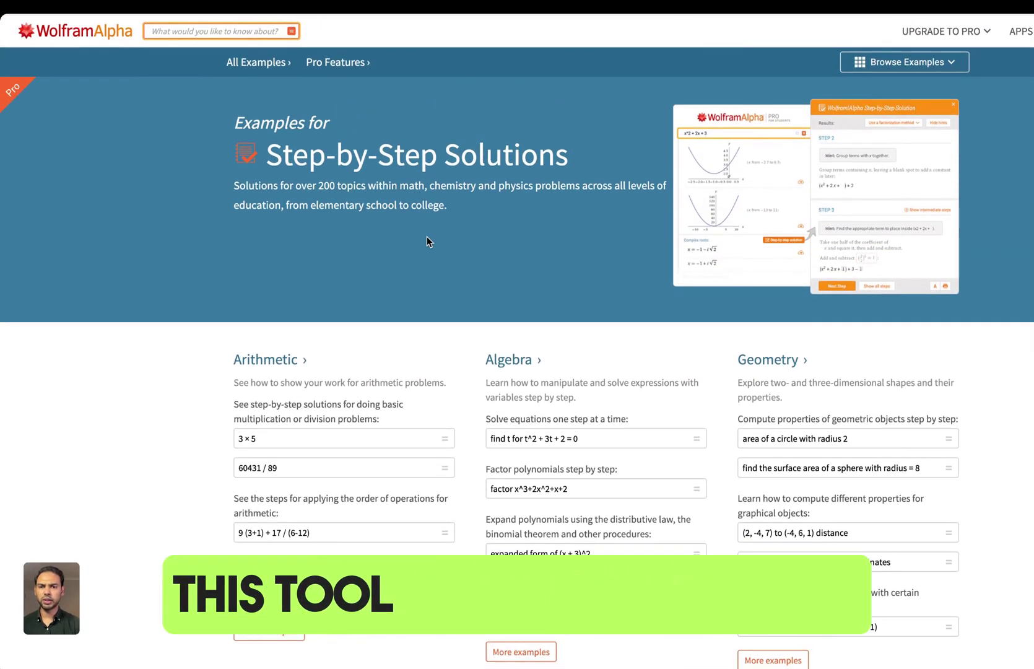
{"action": "scroll", "coordinate": [427, 242], "scroll_direction": "down", "scroll_amount": 3}
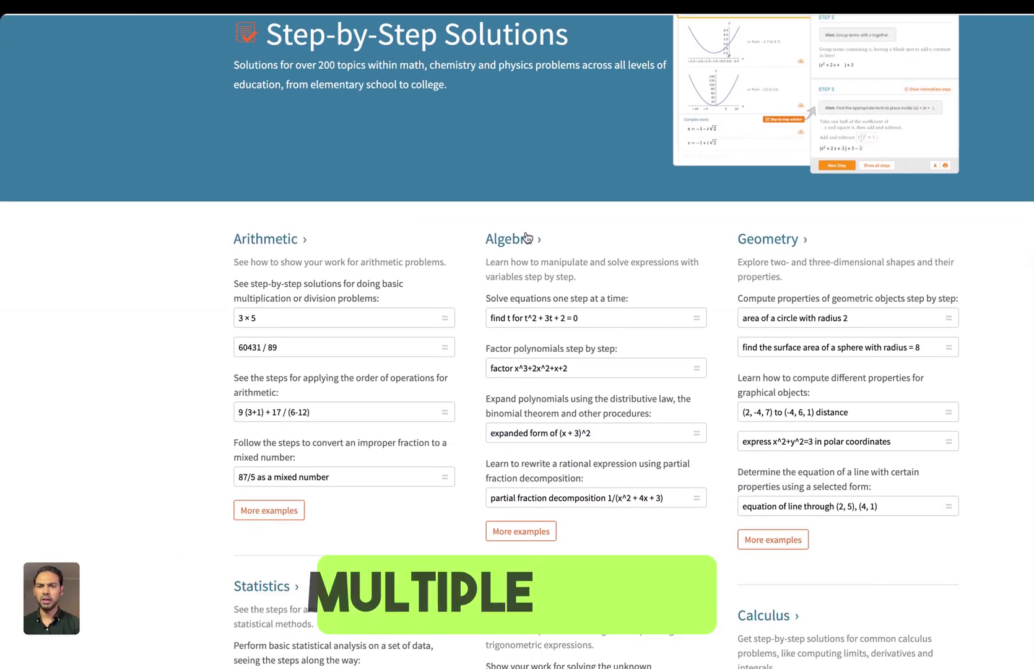
{"action": "scroll", "coordinate": [703, 530], "scroll_direction": "down", "scroll_amount": 4}
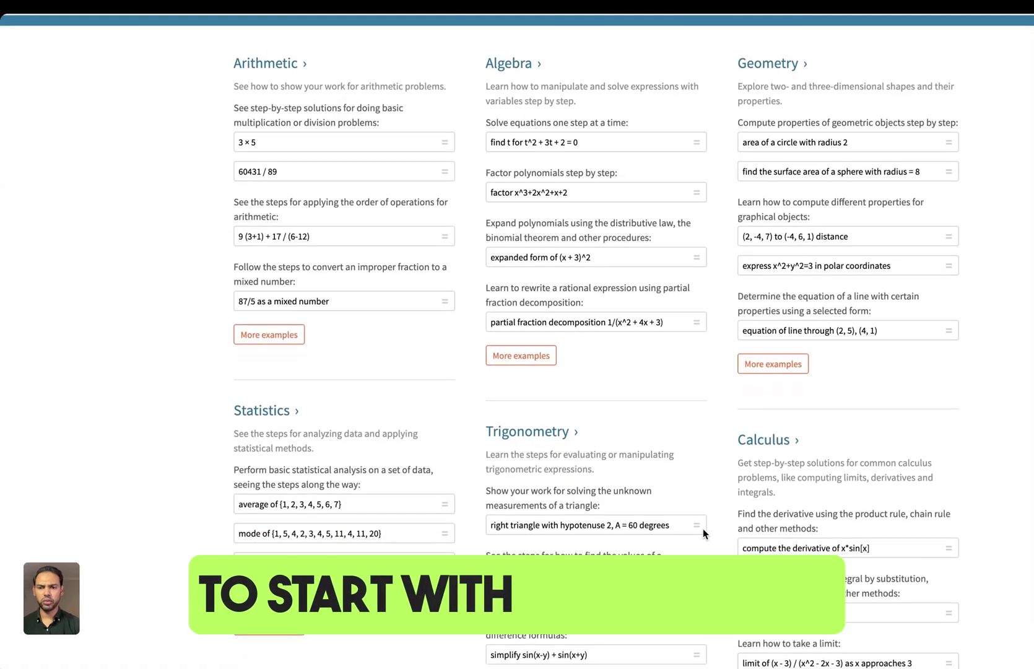
{"action": "scroll", "coordinate": [703, 528], "scroll_direction": "up", "scroll_amount": 3}
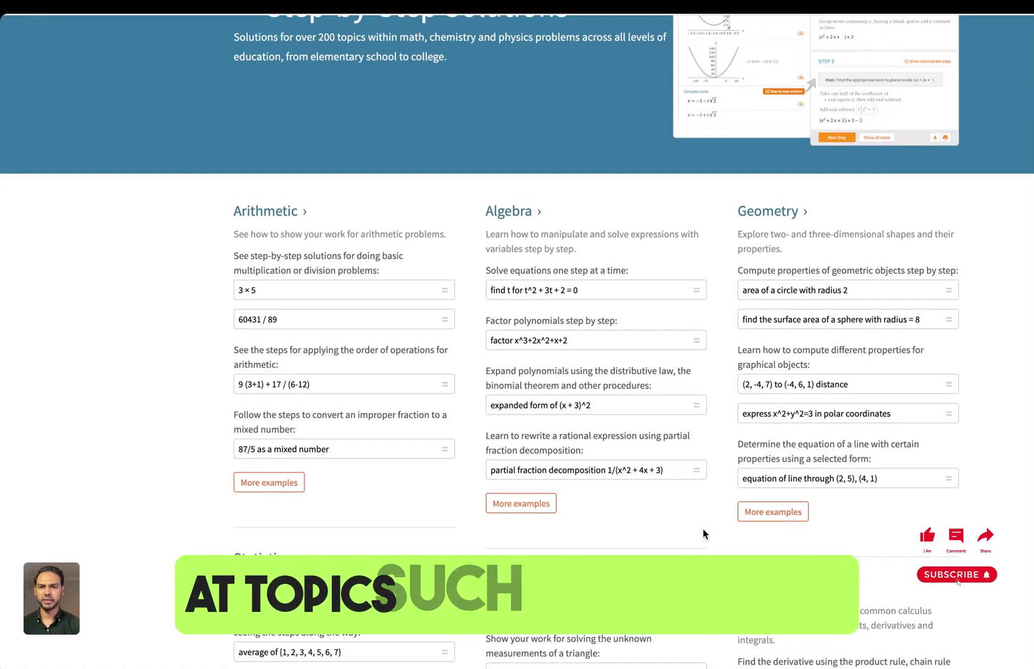
Browse the Step-by-Step Geometry examples from triangles to prisms and return to the Step-by-Step Solutions overview
{"action": "left_click", "coordinate": [758, 213]}
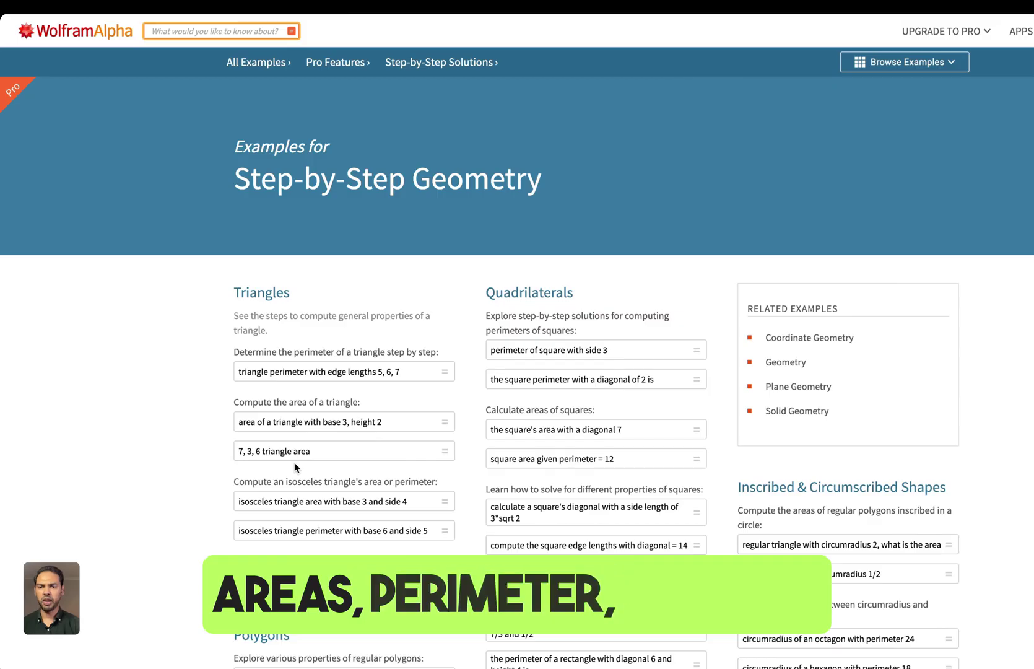
{"action": "scroll", "coordinate": [294, 462], "scroll_direction": "down", "scroll_amount": 3}
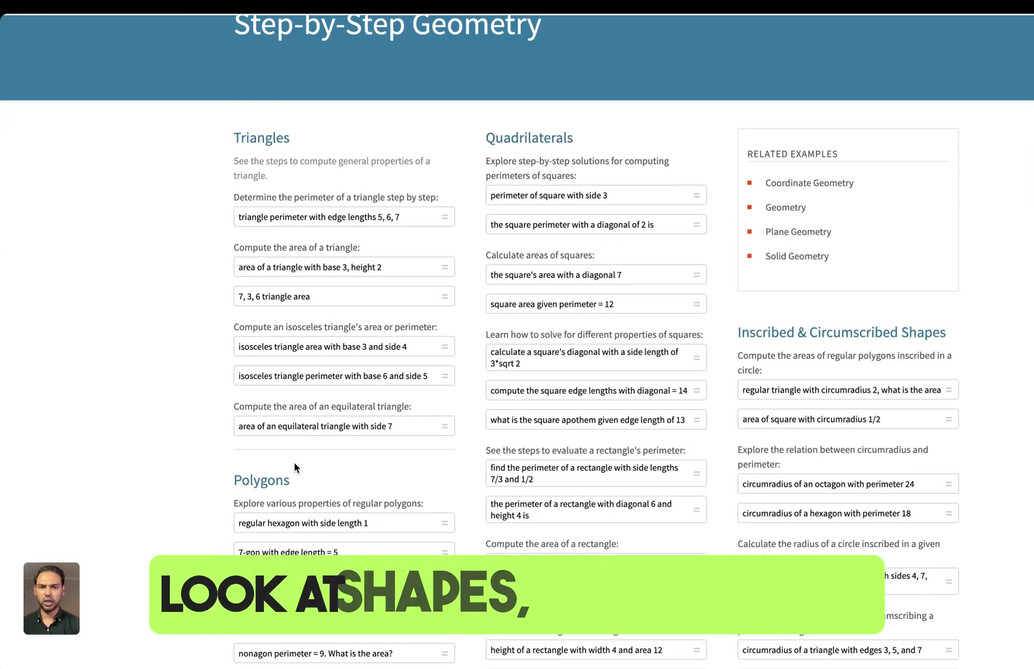
{"action": "scroll", "coordinate": [294, 462], "scroll_direction": "down", "scroll_amount": 7}
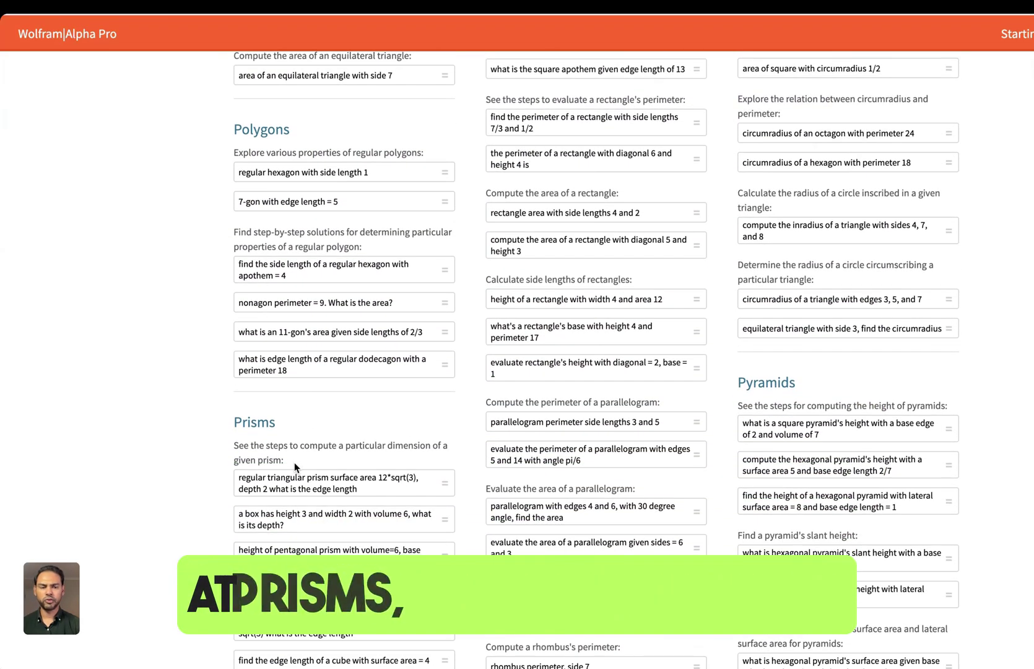
{"action": "scroll", "coordinate": [295, 462], "scroll_direction": "up", "scroll_amount": 10}
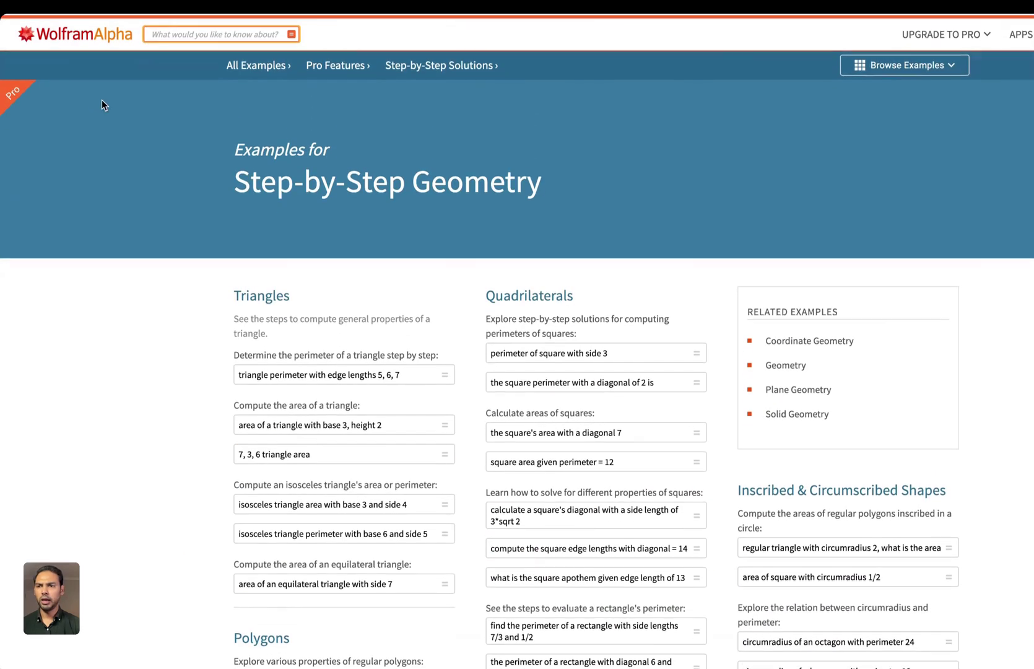
{"action": "key", "text": "alt+Left"}
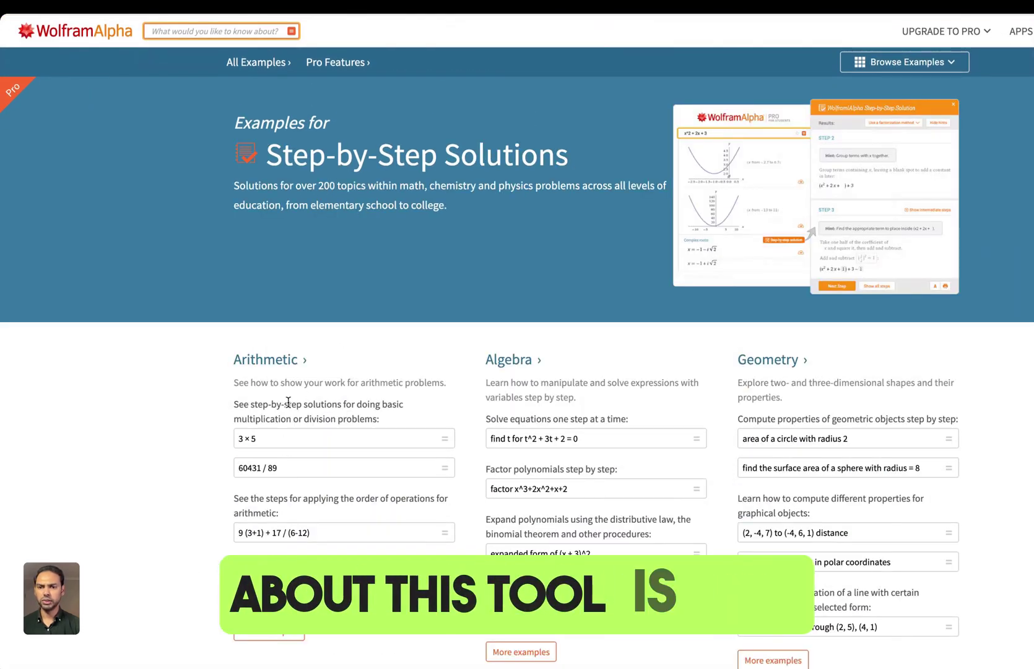
Find Differential Equations among the topics and look through its step-by-step examples
{"action": "scroll", "coordinate": [288, 402], "scroll_direction": "down", "scroll_amount": 6}
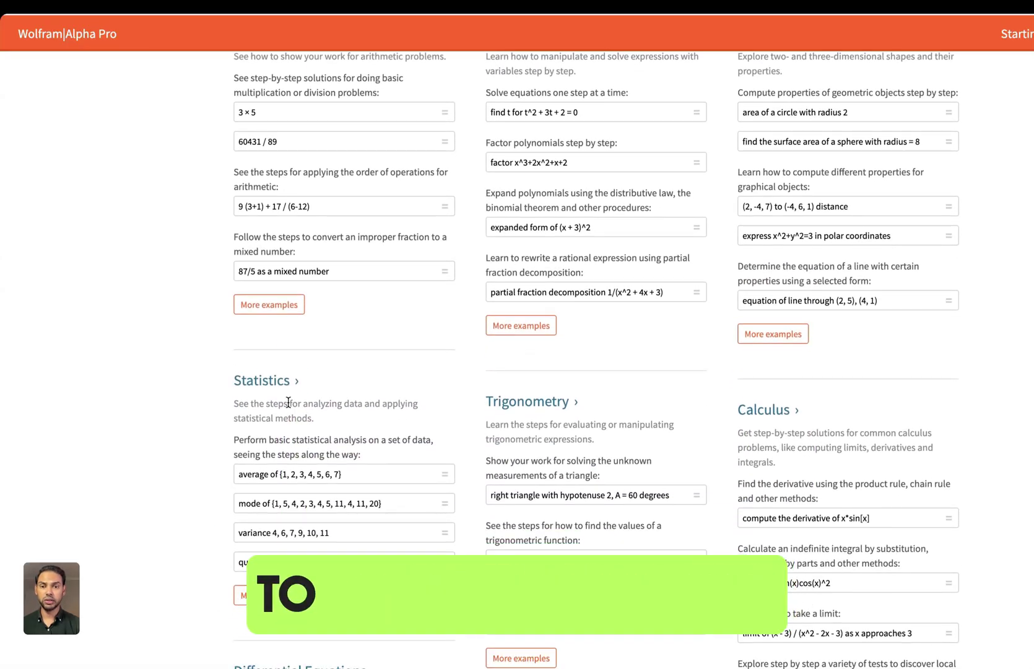
{"action": "scroll", "coordinate": [288, 402], "scroll_direction": "down", "scroll_amount": 3}
{"action": "scroll", "coordinate": [289, 406], "scroll_direction": "down", "scroll_amount": 4}
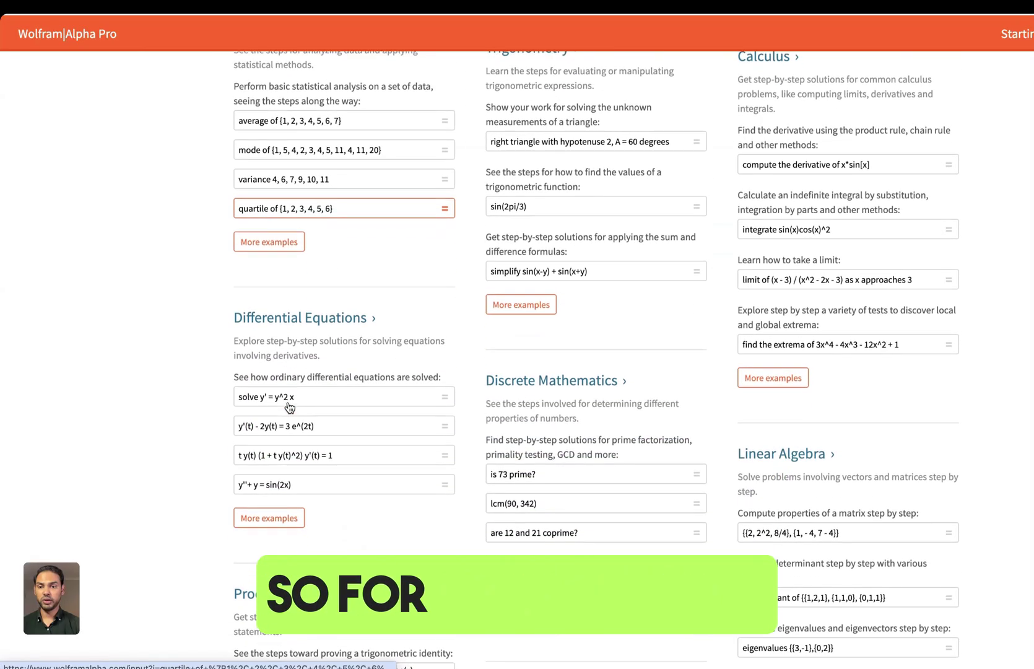
{"action": "left_click", "coordinate": [319, 324]}
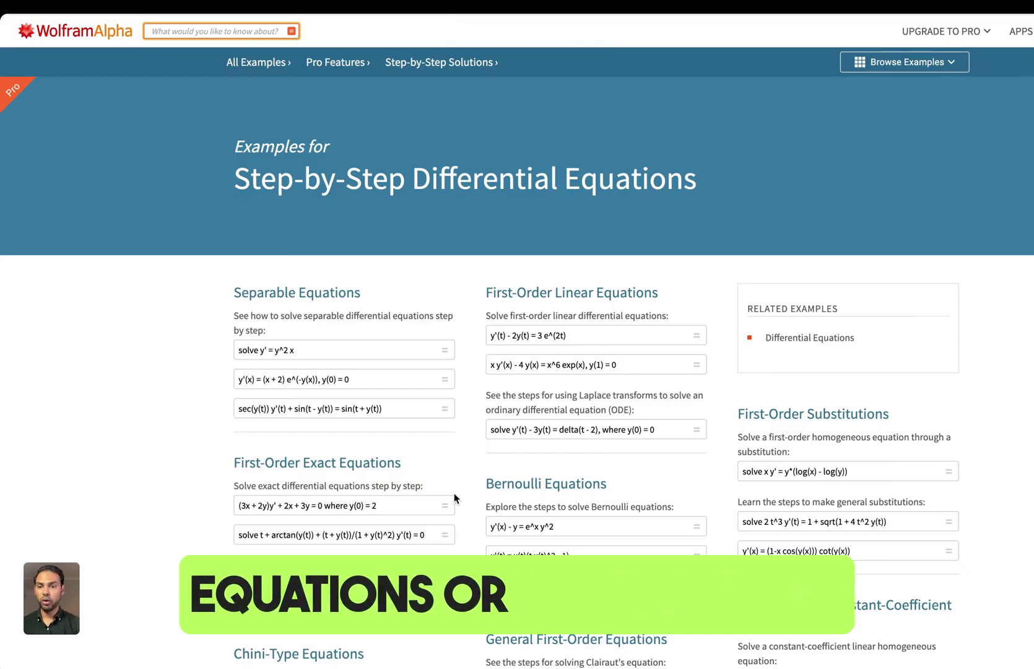
{"action": "scroll", "coordinate": [456, 498], "scroll_direction": "down", "scroll_amount": 6}
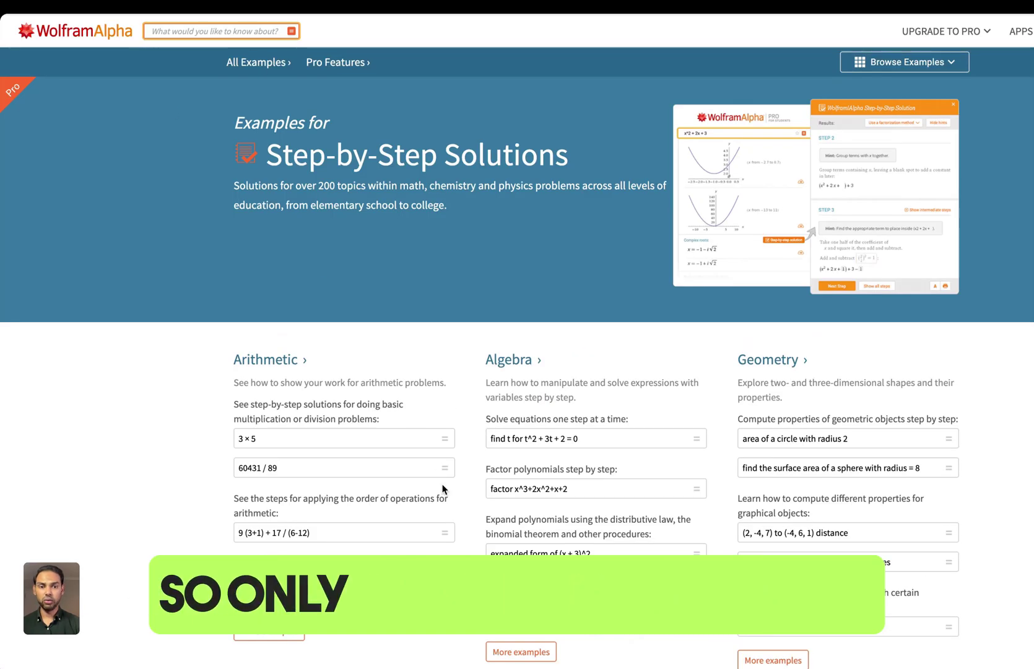
Return to the Step-by-Step Solutions overview and review its arithmetic, statistics, trigonometry and calculus sections
{"action": "scroll", "coordinate": [443, 489], "scroll_direction": "down", "scroll_amount": 5}
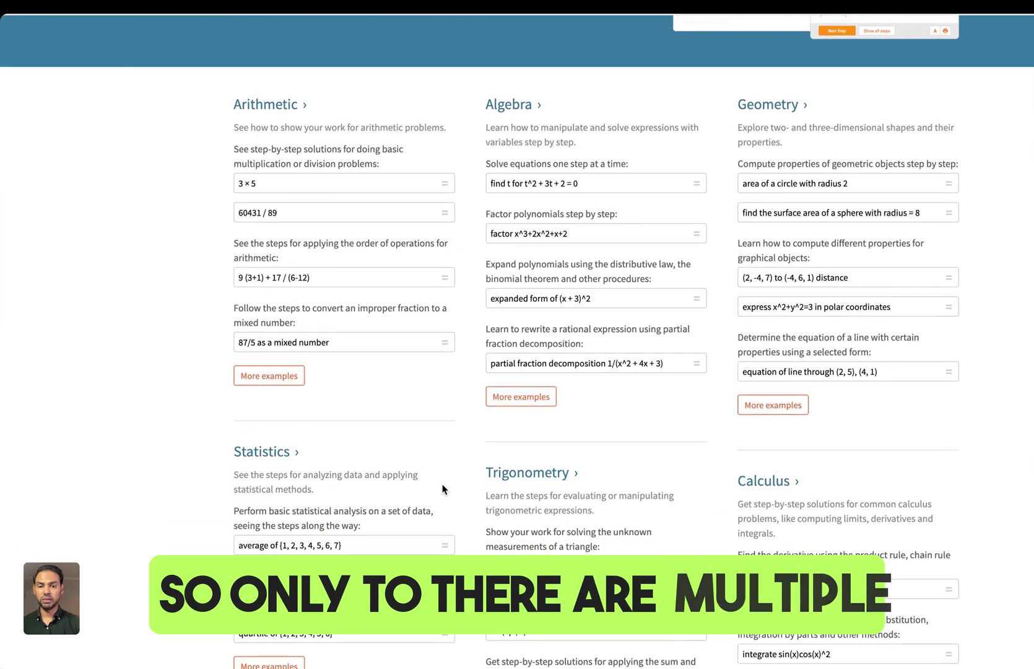
{"action": "scroll", "coordinate": [443, 489], "scroll_direction": "down", "scroll_amount": 3}
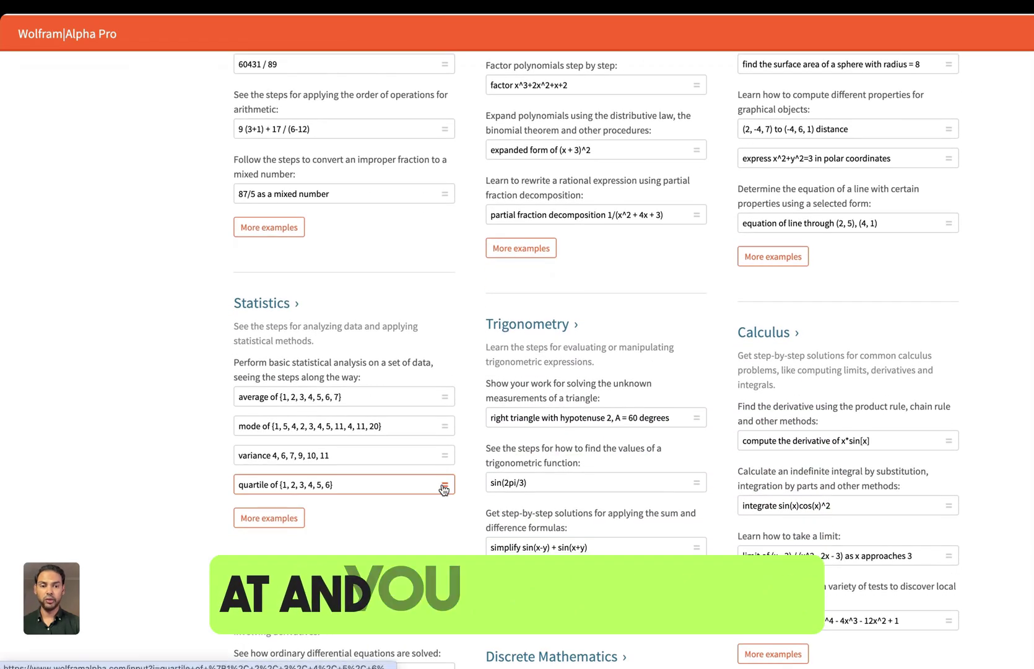
{"action": "scroll", "coordinate": [443, 489], "scroll_direction": "down", "scroll_amount": 3}
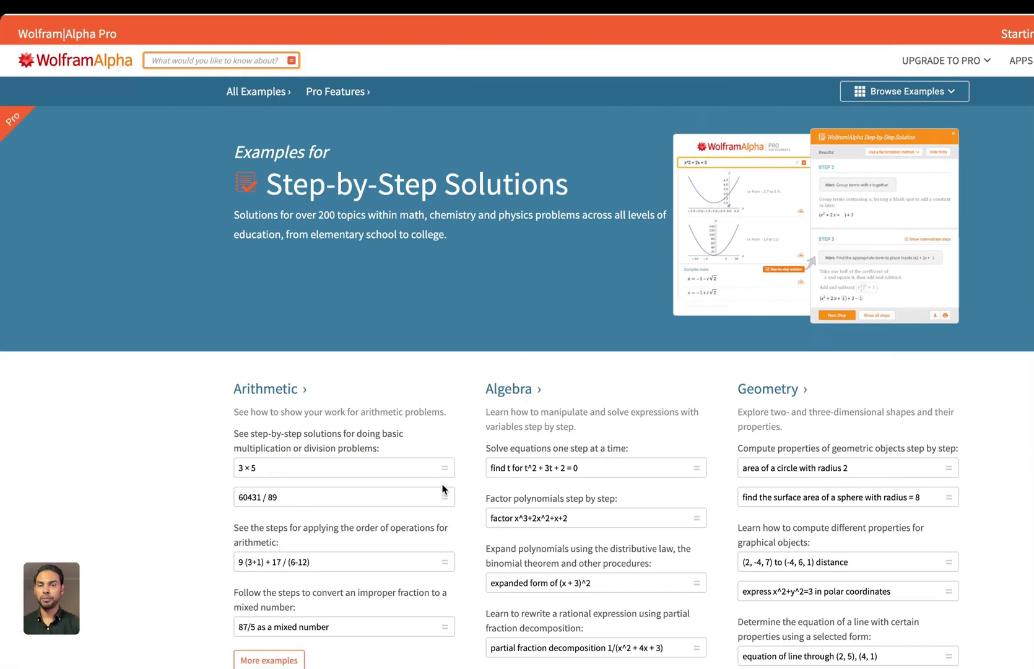
{"action": "scroll", "coordinate": [444, 489], "scroll_direction": "down", "scroll_amount": 1}
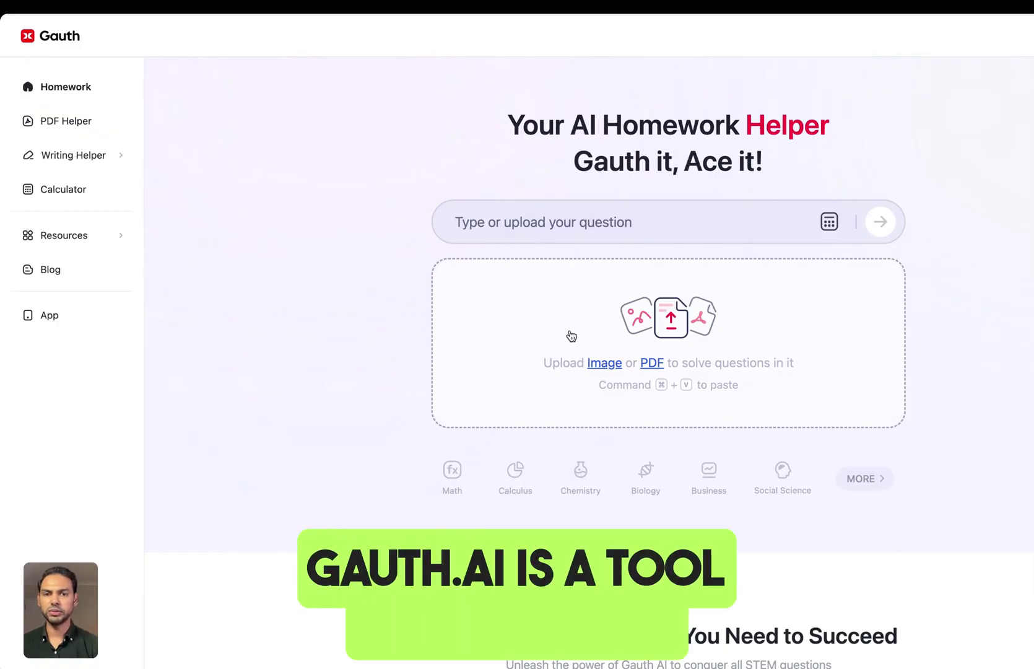
Switch to Gauth, upload the Maths worksheet image from the Desktop and request the Gauth AI Pro answer
{"action": "scroll", "coordinate": [571, 336], "scroll_direction": "down", "scroll_amount": 3}
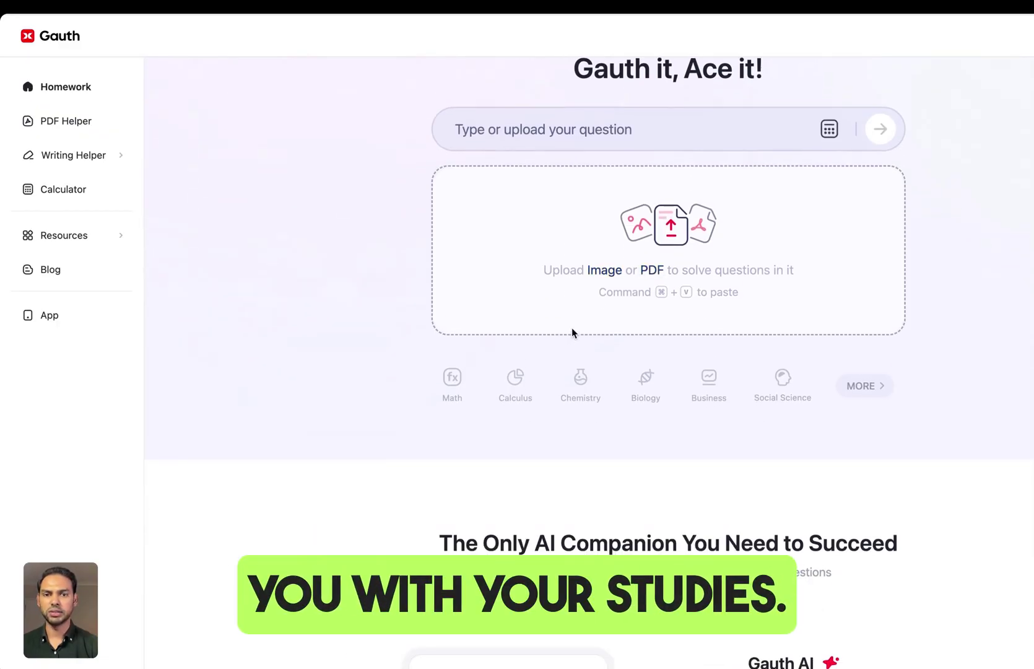
{"action": "left_click", "coordinate": [606, 274]}
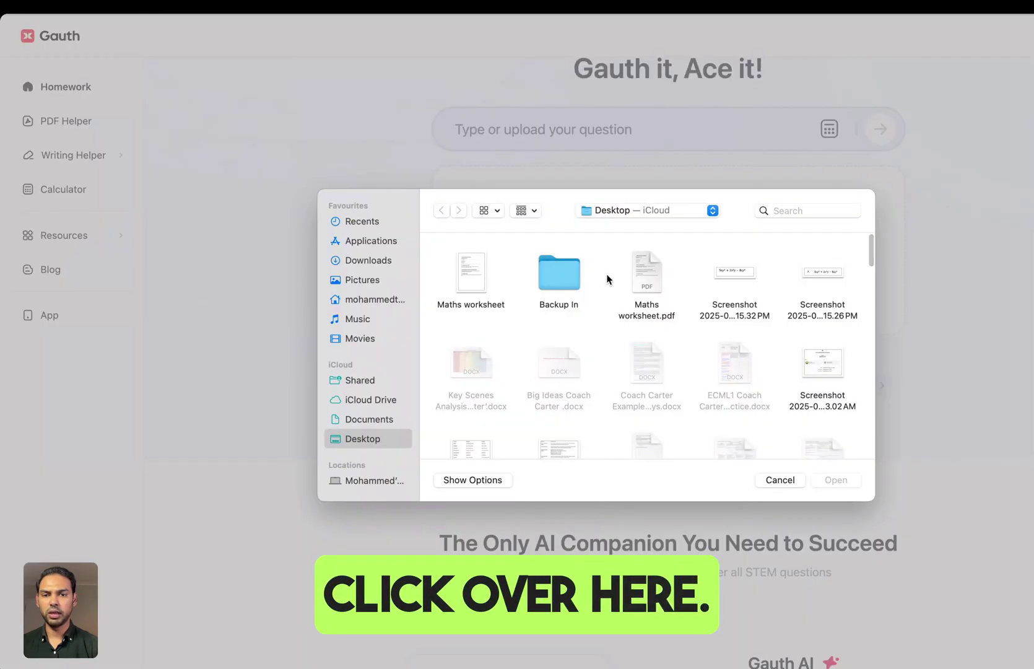
{"action": "left_click", "coordinate": [505, 305]}
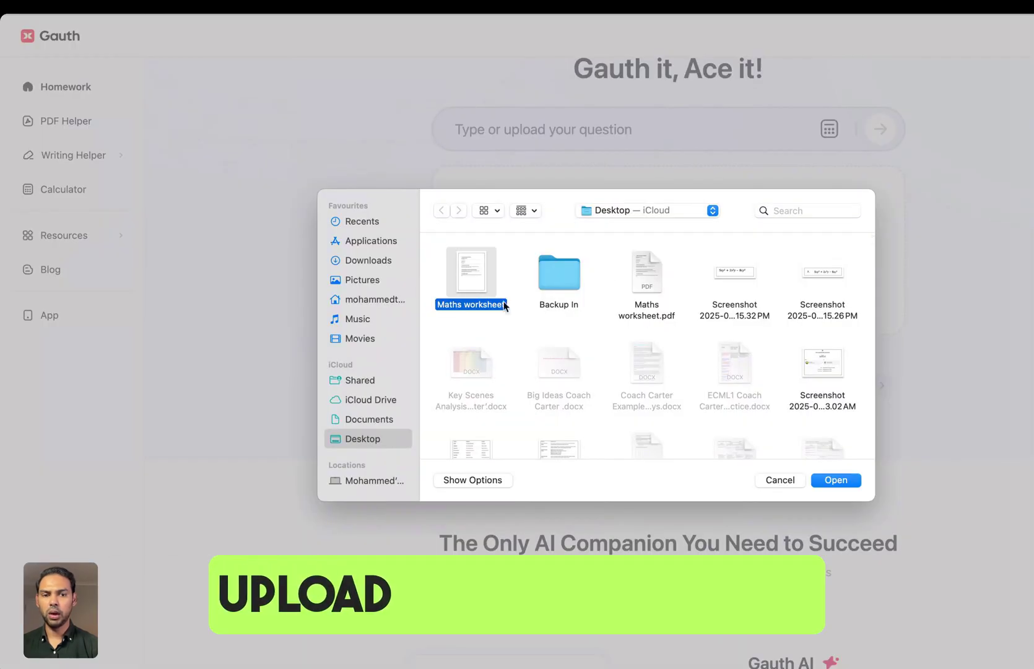
{"action": "left_click", "coordinate": [833, 482]}
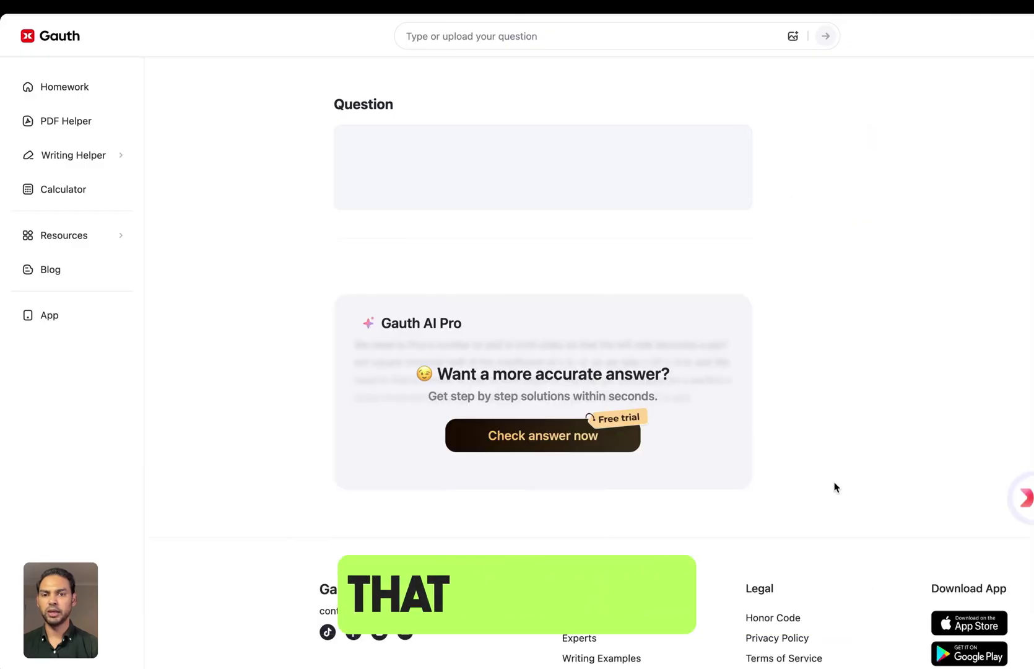
{"action": "left_click", "coordinate": [548, 441]}
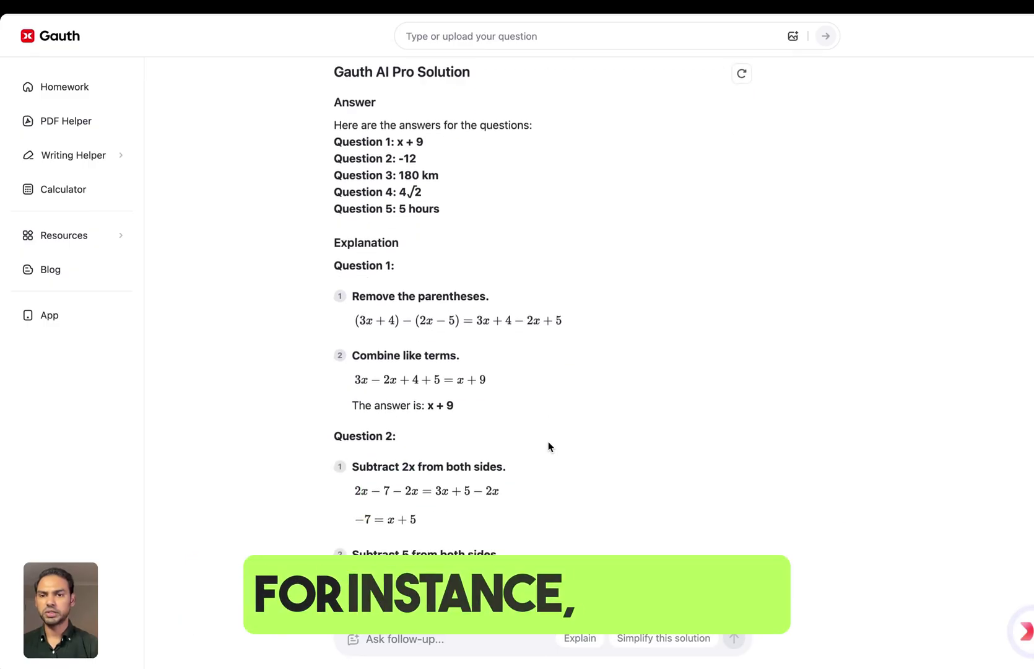
Read through the Gauth AI Pro answers and the step-by-step explanations for worksheet questions 1 to 5
{"action": "scroll", "coordinate": [548, 441], "scroll_direction": "up", "scroll_amount": 4}
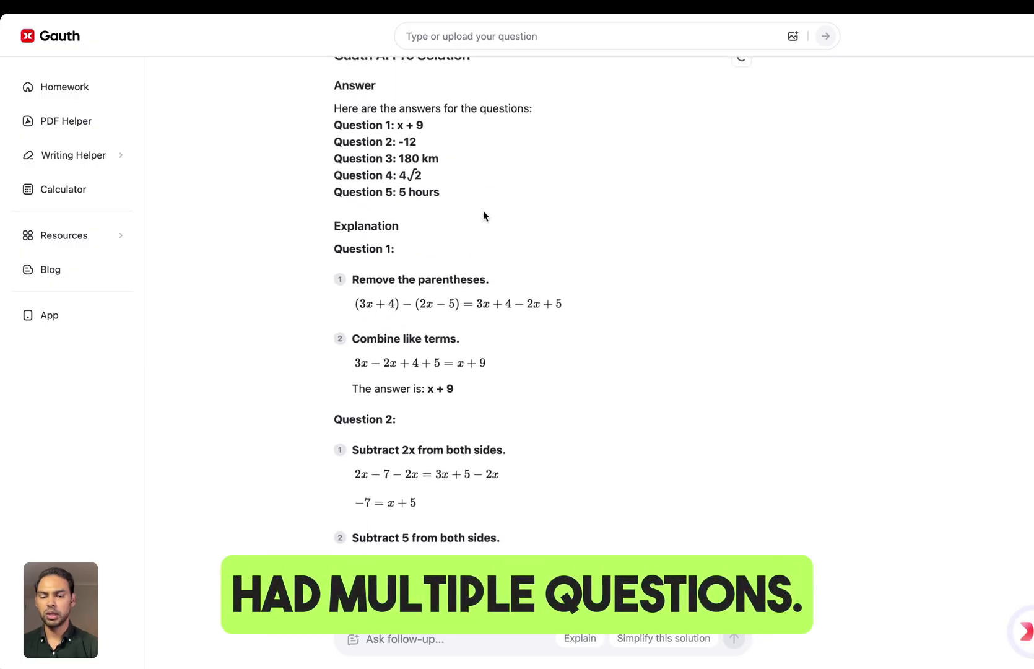
{"action": "scroll", "coordinate": [485, 342], "scroll_direction": "down", "scroll_amount": 5}
{"action": "scroll", "coordinate": [485, 342], "scroll_direction": "down", "scroll_amount": 1}
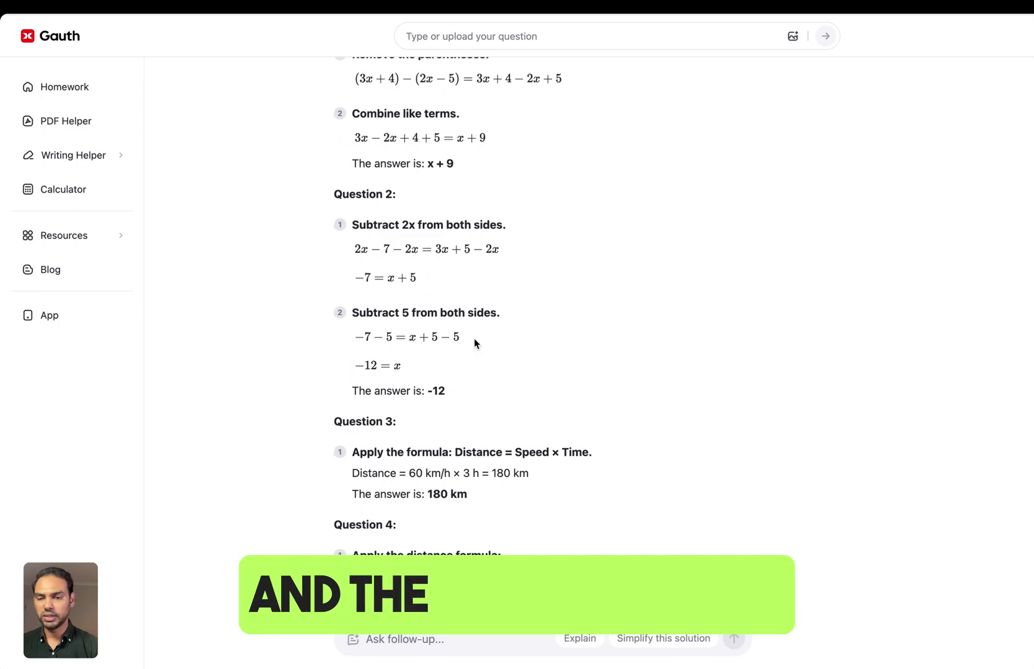
{"action": "scroll", "coordinate": [475, 342], "scroll_direction": "down", "scroll_amount": 4}
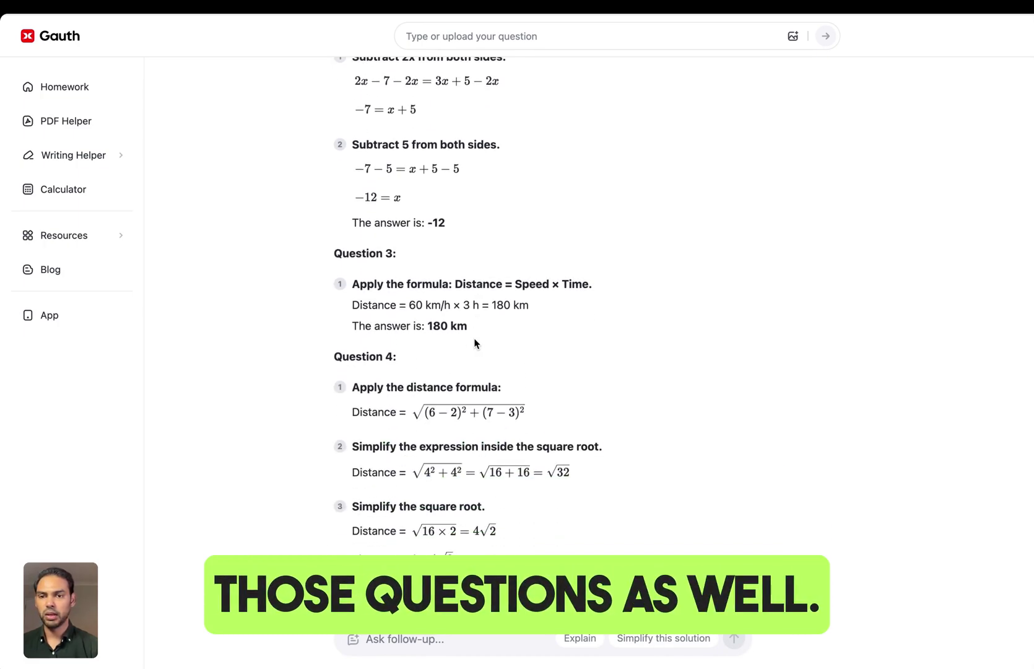
{"action": "scroll", "coordinate": [475, 343], "scroll_direction": "down", "scroll_amount": 2}
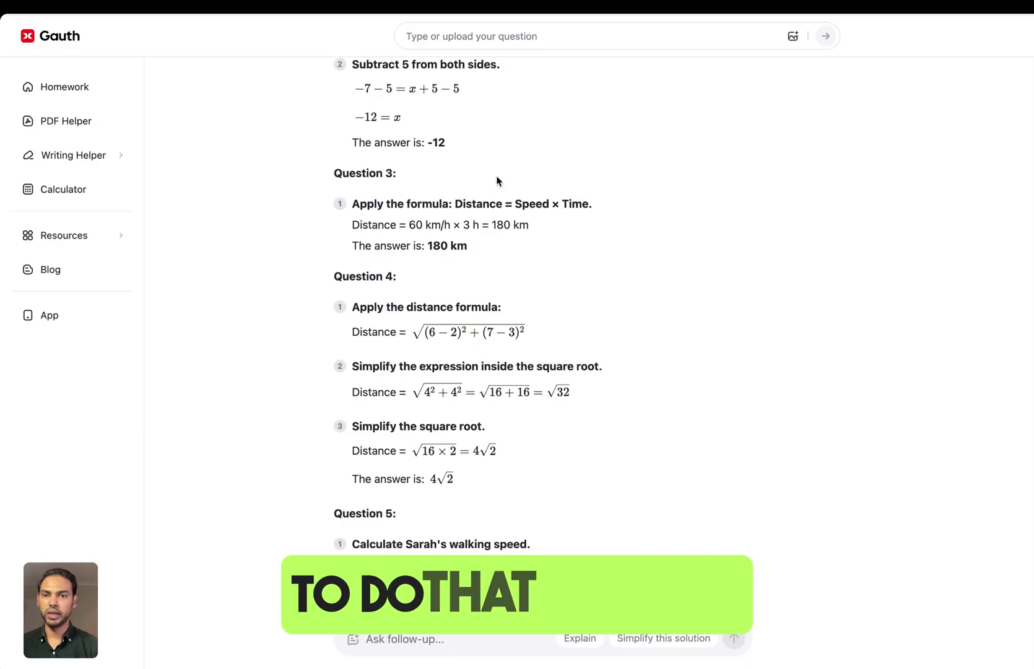
{"action": "scroll", "coordinate": [442, 363], "scroll_direction": "down", "scroll_amount": 4}
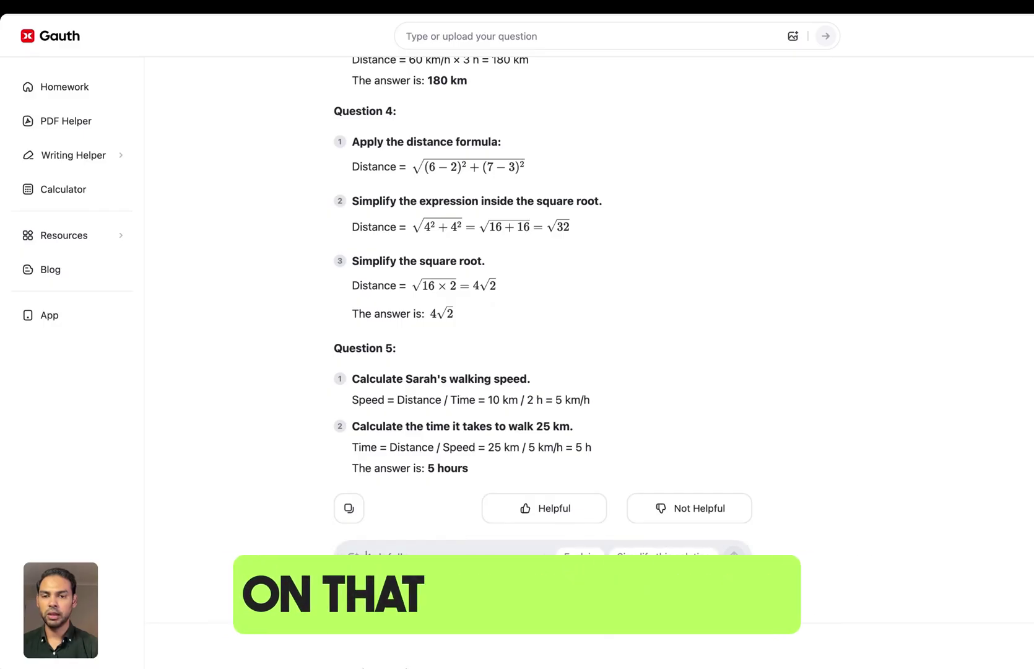
{"action": "scroll", "coordinate": [366, 638], "scroll_direction": "up", "scroll_amount": 4}
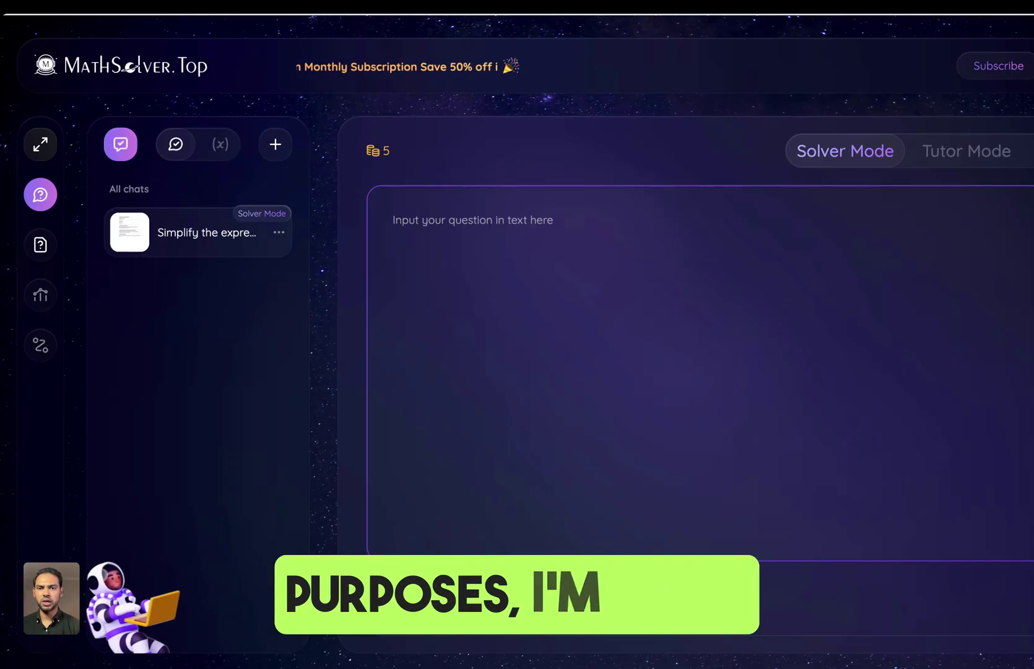
Switch to MathSolver.Top, upload the Maths worksheet image in Solver Mode and select the equation 2x − 7 = 3x + 5
{"action": "left_click", "coordinate": [531, 620]}
{"action": "left_click", "coordinate": [471, 273]}
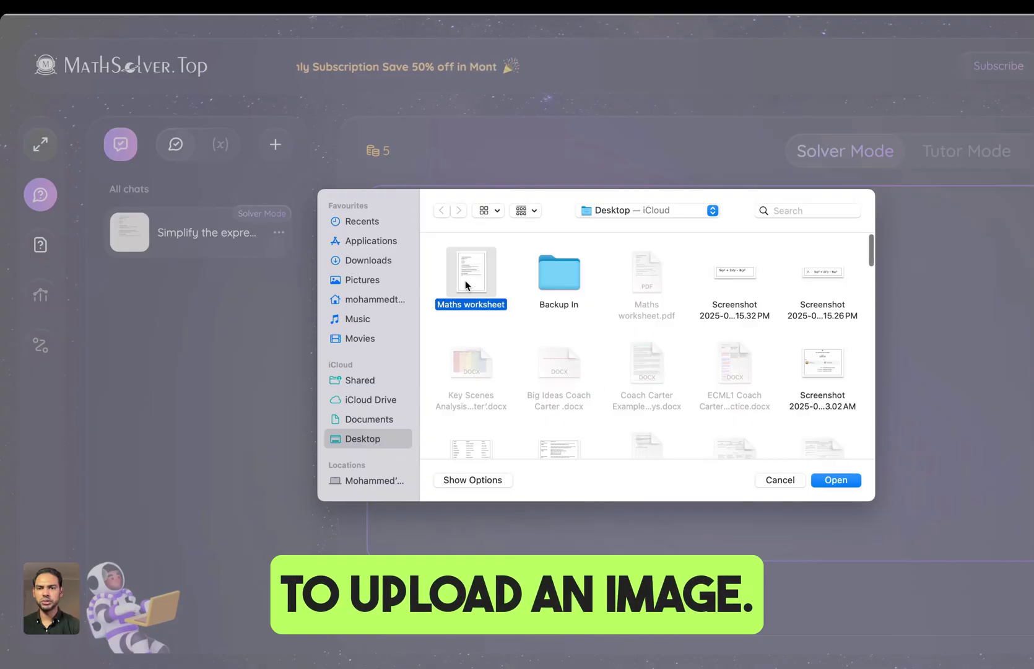
{"action": "left_click", "coordinate": [837, 479]}
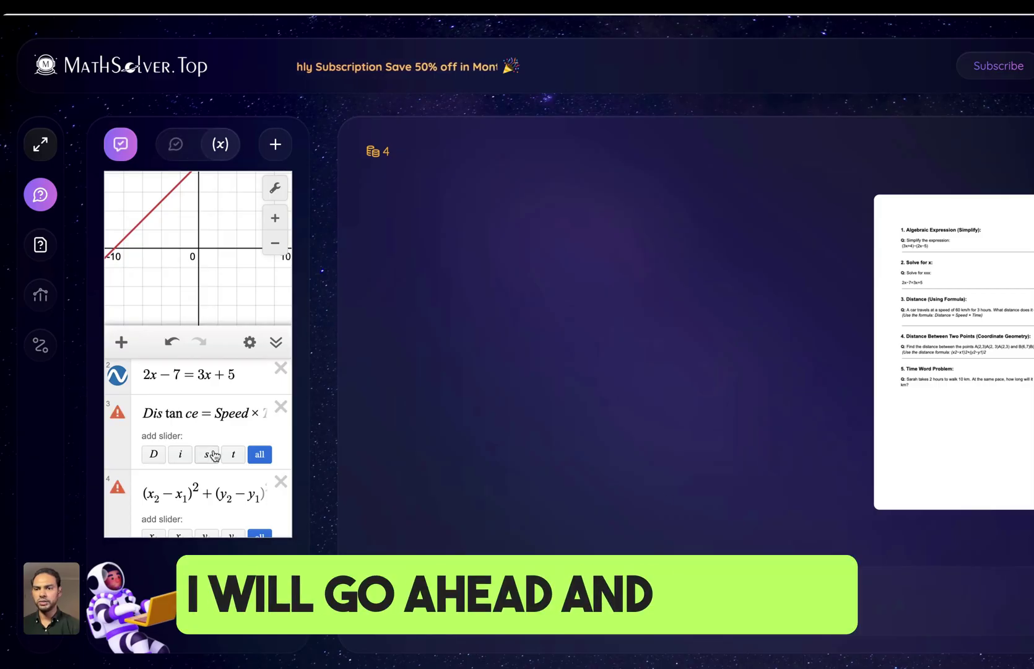
{"action": "left_click", "coordinate": [175, 381]}
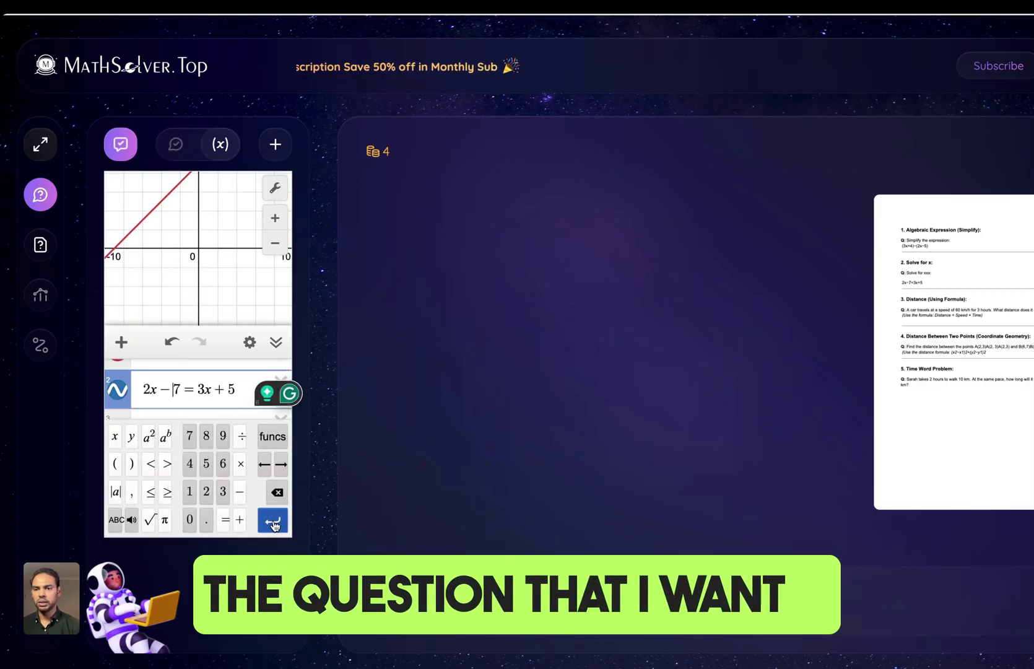
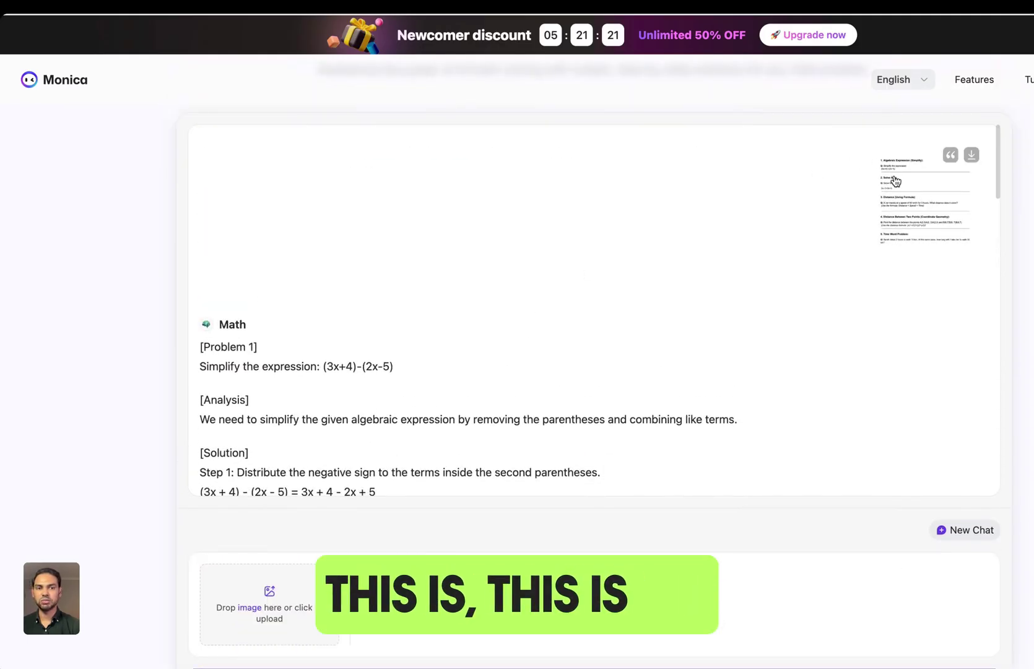
Read through Monica's analysis, solution steps and answers for the problems on the uploaded maths worksheet
{"action": "scroll", "coordinate": [781, 268], "scroll_direction": "down", "scroll_amount": 3}
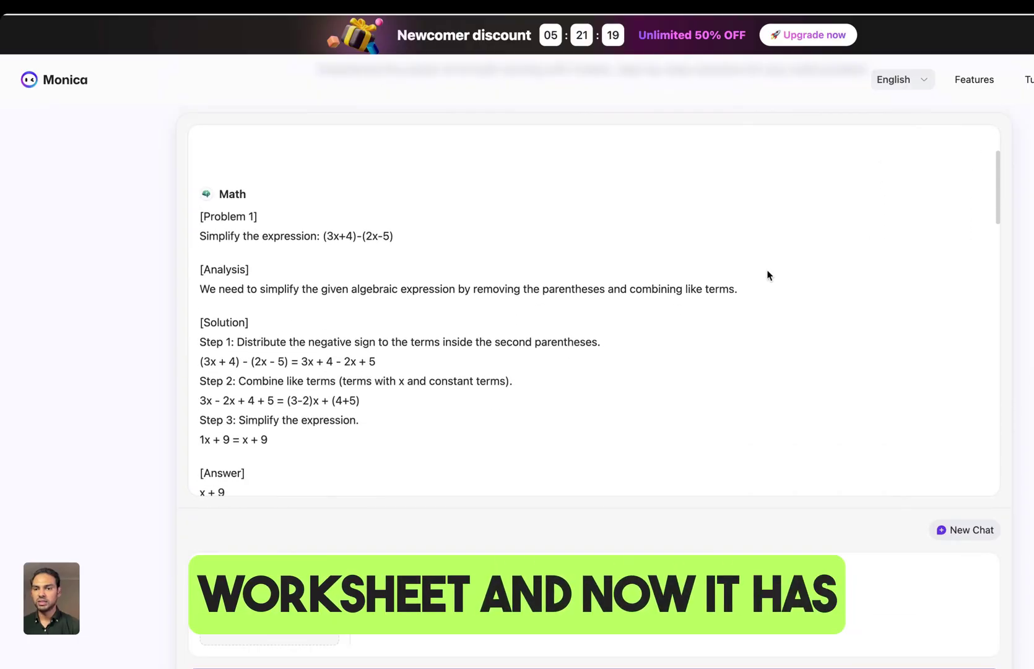
{"action": "scroll", "coordinate": [768, 275], "scroll_direction": "down", "scroll_amount": 3}
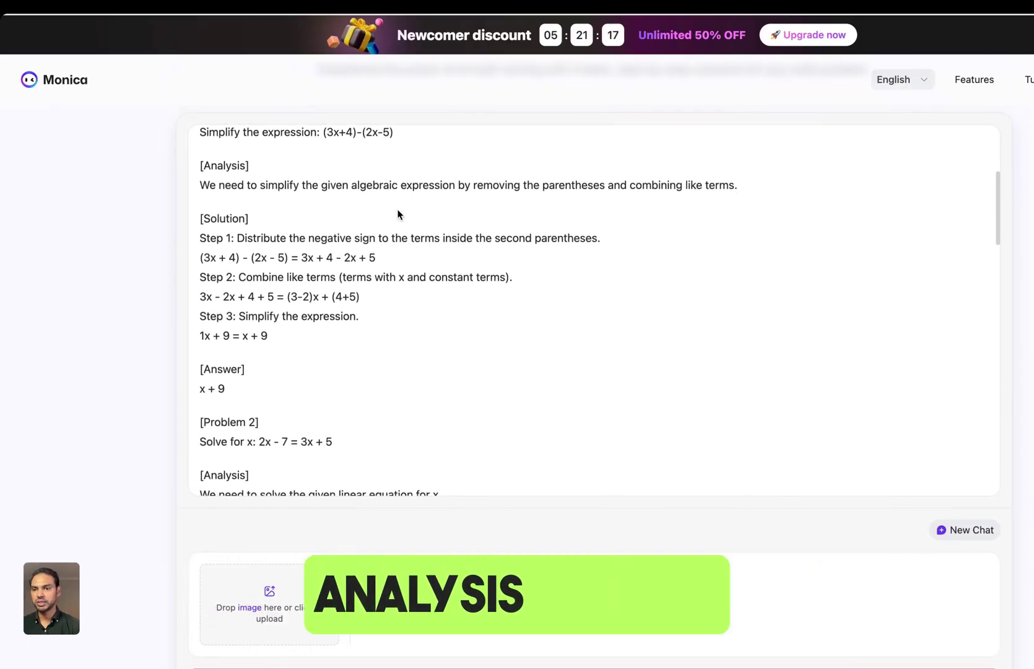
{"action": "scroll", "coordinate": [457, 313], "scroll_direction": "down", "scroll_amount": 3}
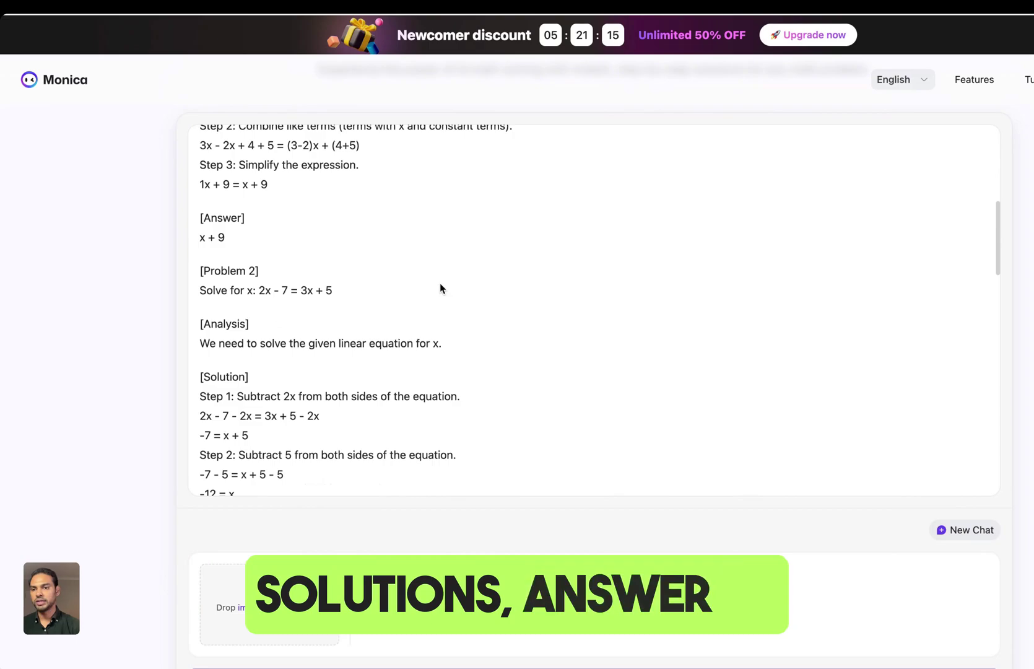
{"action": "scroll", "coordinate": [377, 231], "scroll_direction": "down", "scroll_amount": 10}
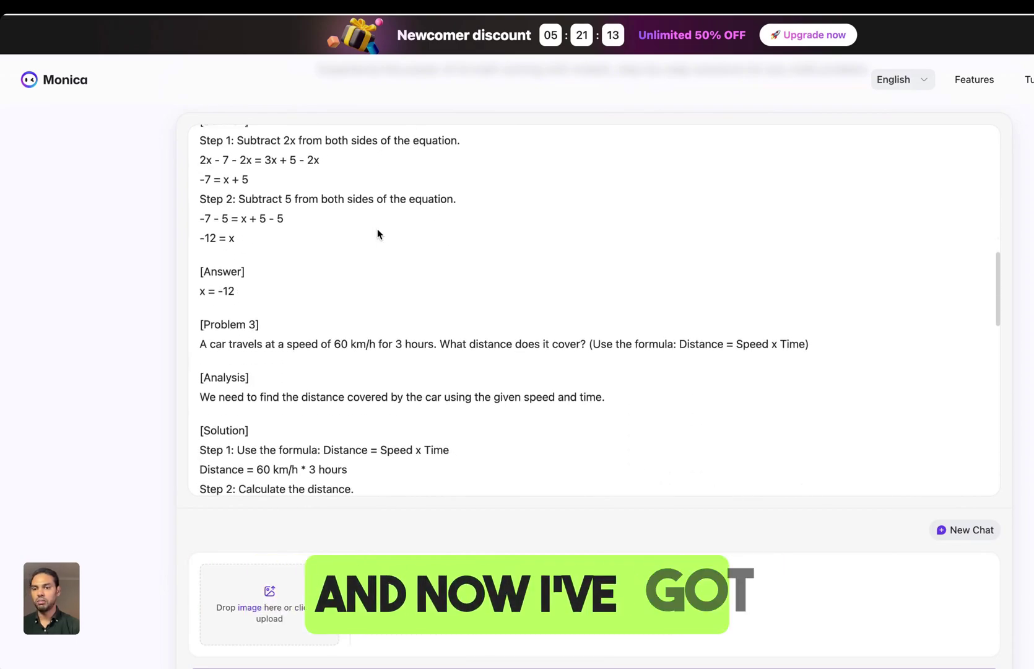
{"action": "scroll", "coordinate": [377, 232], "scroll_direction": "down", "scroll_amount": 15}
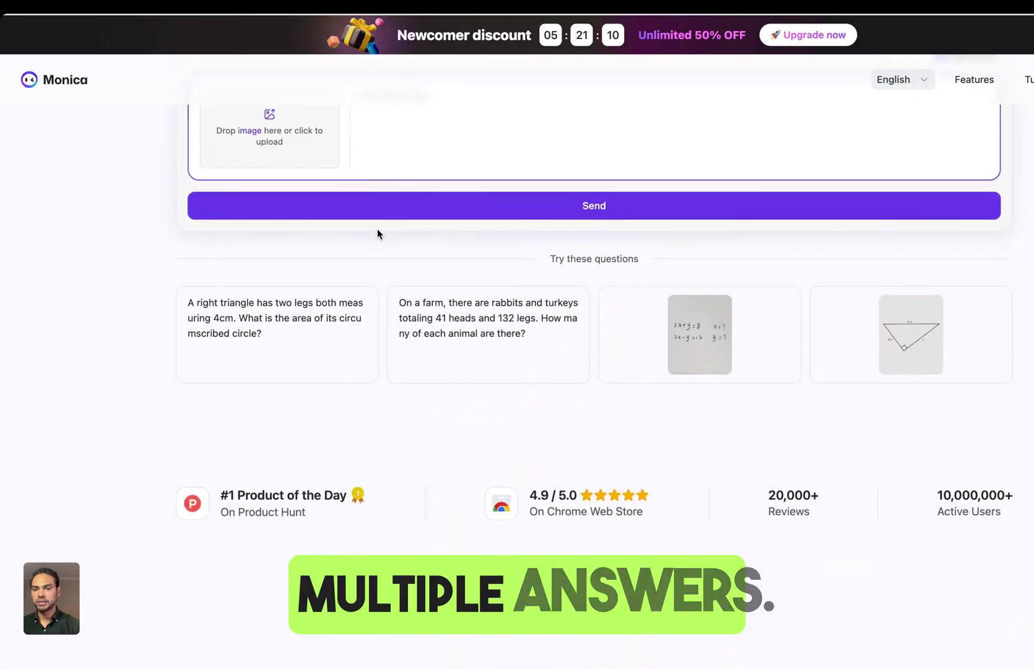
Get Monica's solutions for the sample photo of two simultaneous equations and the rabbits and turkeys word problem, and review the working
{"action": "left_click", "coordinate": [681, 350]}
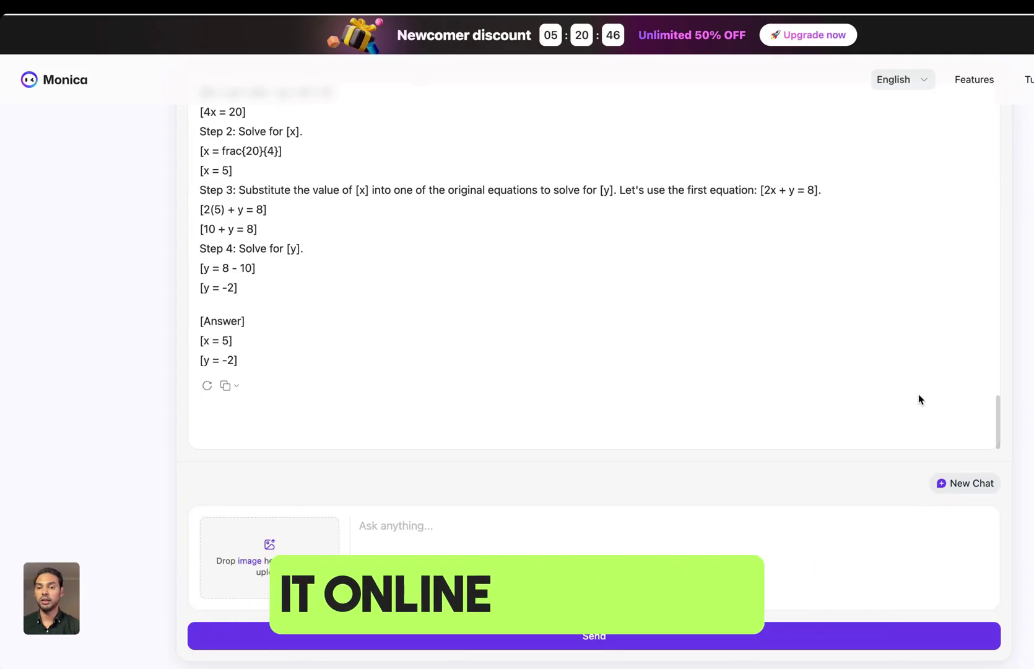
{"action": "scroll", "coordinate": [919, 395], "scroll_direction": "down", "scroll_amount": 5}
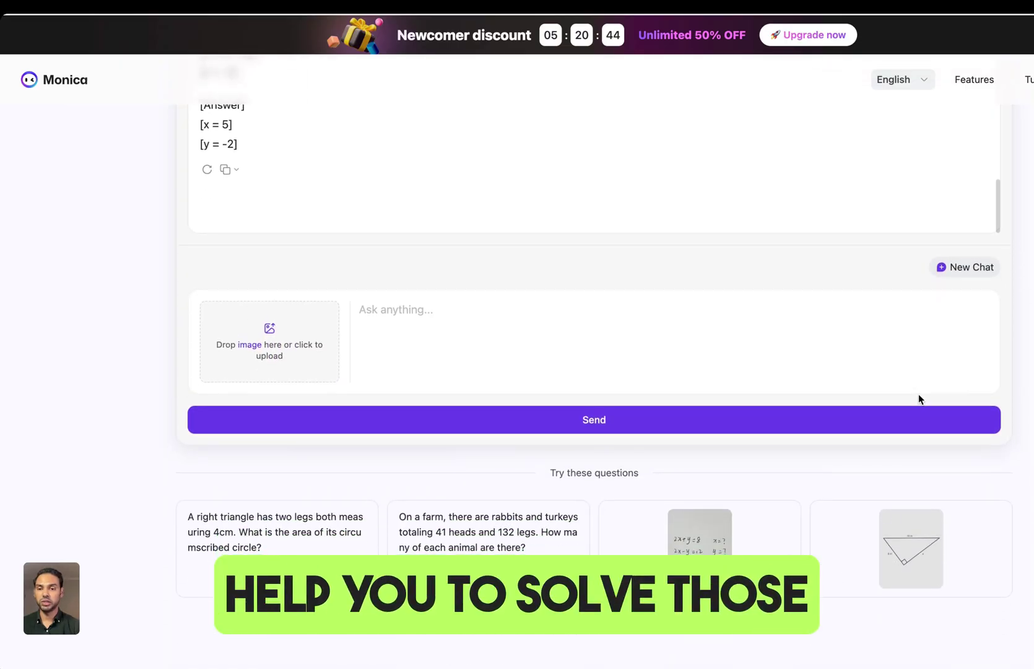
{"action": "left_click", "coordinate": [457, 528]}
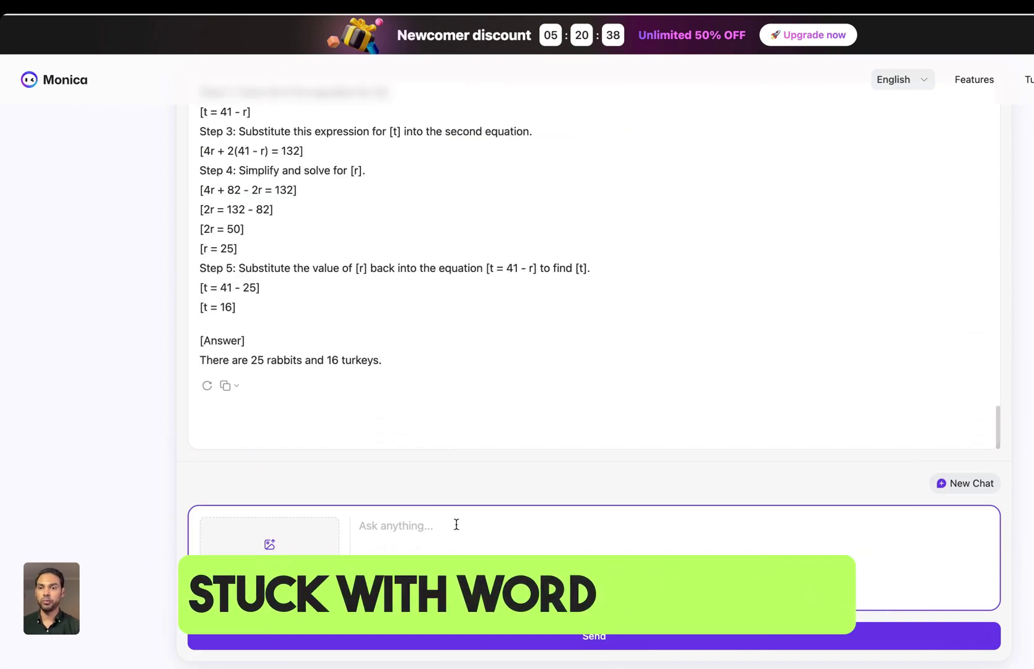
{"action": "scroll", "coordinate": [546, 355], "scroll_direction": "up", "scroll_amount": 2}
{"action": "scroll", "coordinate": [546, 358], "scroll_direction": "up", "scroll_amount": 2}
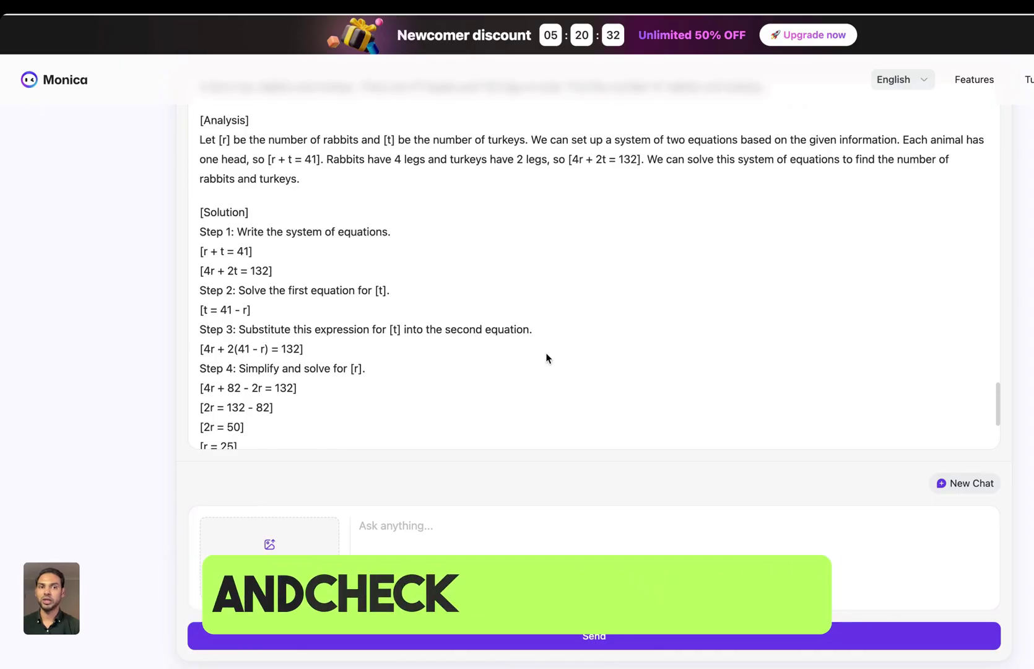
Switch to Monica's pricing page and compare the Unlimited, Pro and Free plans, including their model access
{"action": "key", "text": "ctrl+Tab"}
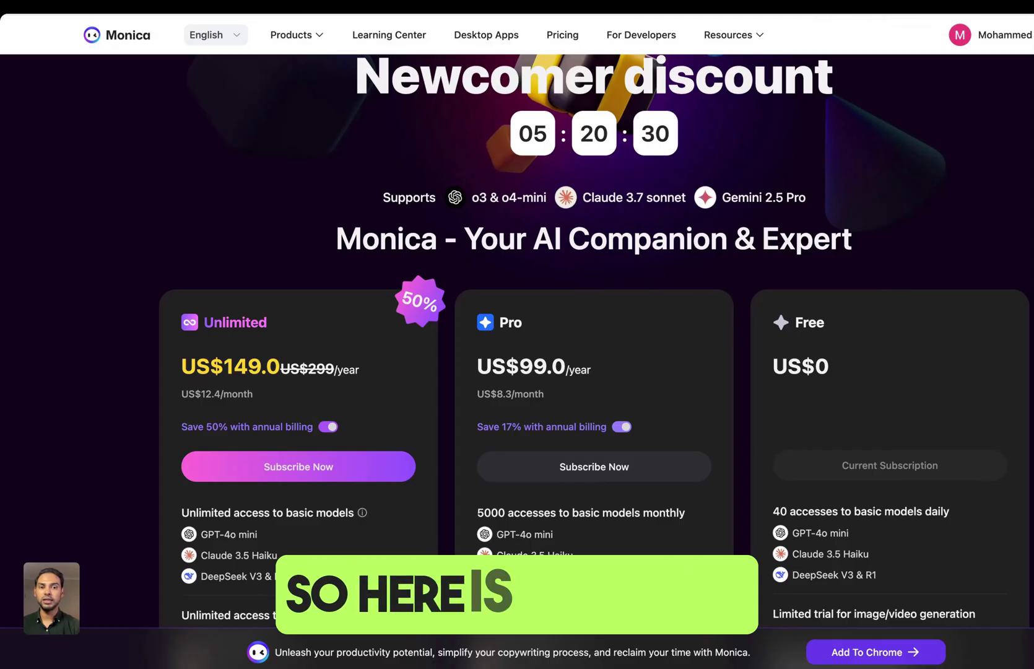
{"action": "scroll", "coordinate": [824, 368], "scroll_direction": "down", "scroll_amount": 2}
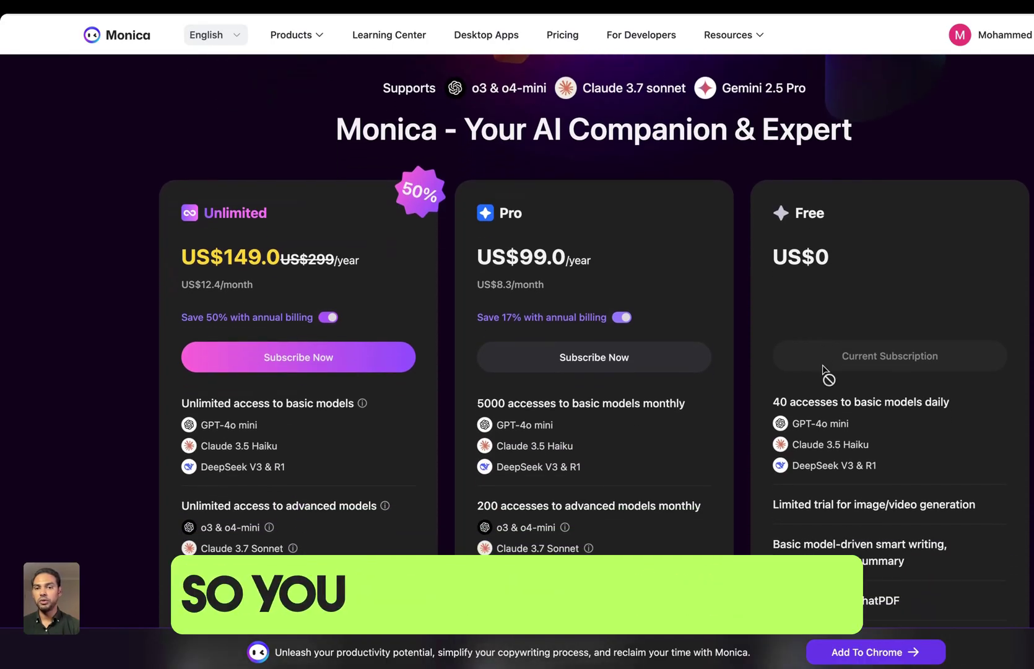
{"action": "scroll", "coordinate": [823, 368], "scroll_direction": "down", "scroll_amount": 2}
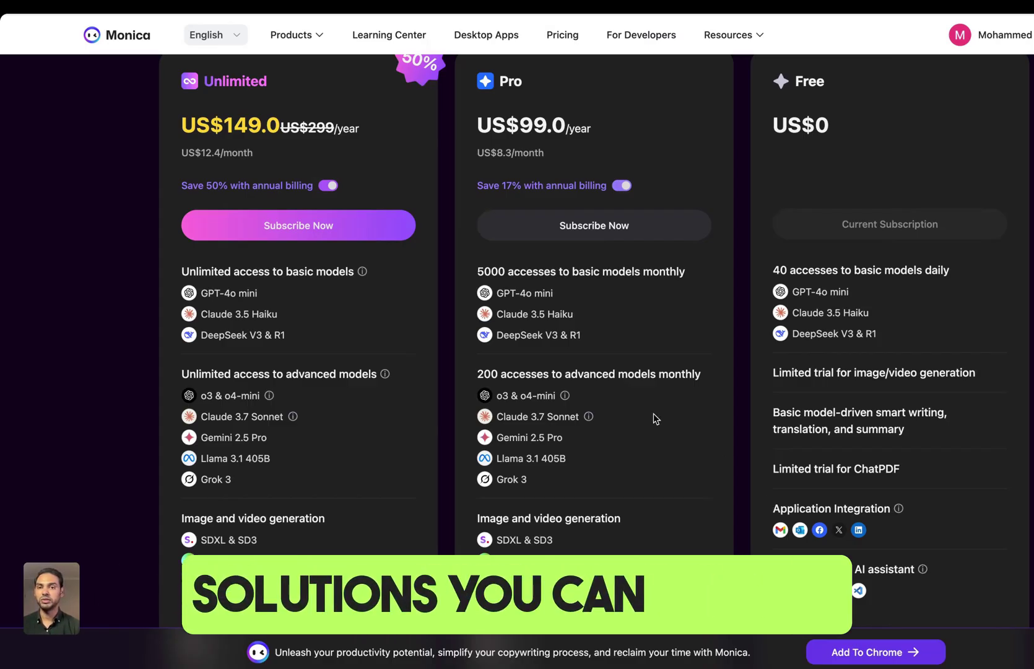
{"action": "scroll", "coordinate": [770, 485], "scroll_direction": "up", "scroll_amount": 5}
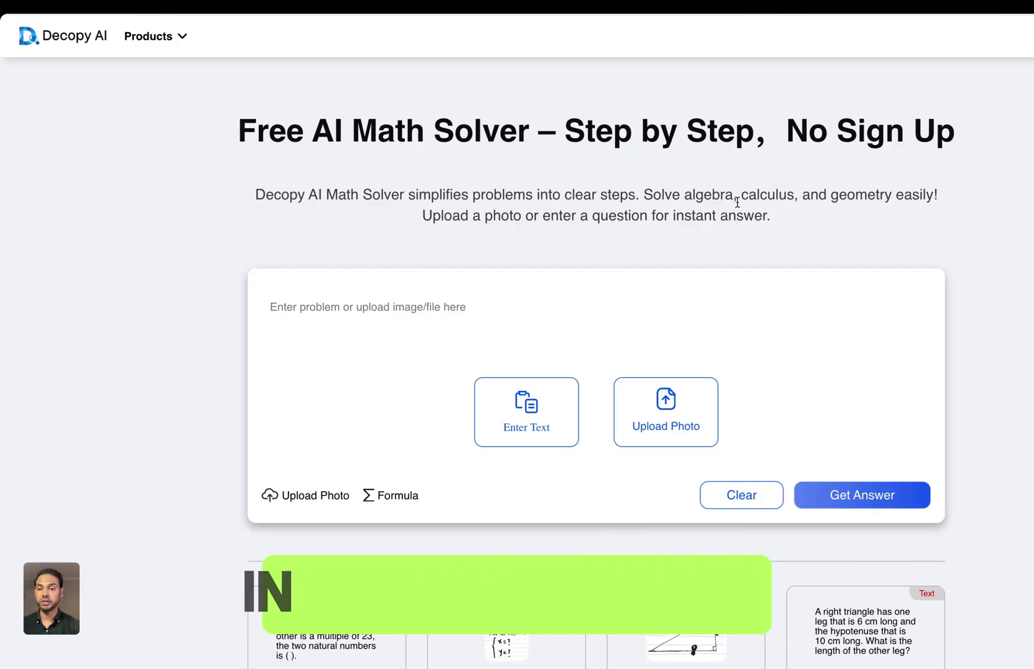
Request an answer in the Decopy AI Math Solver for the example photo of a right triangle with sides 6 and 8
{"action": "scroll", "coordinate": [738, 202], "scroll_direction": "down", "scroll_amount": 2}
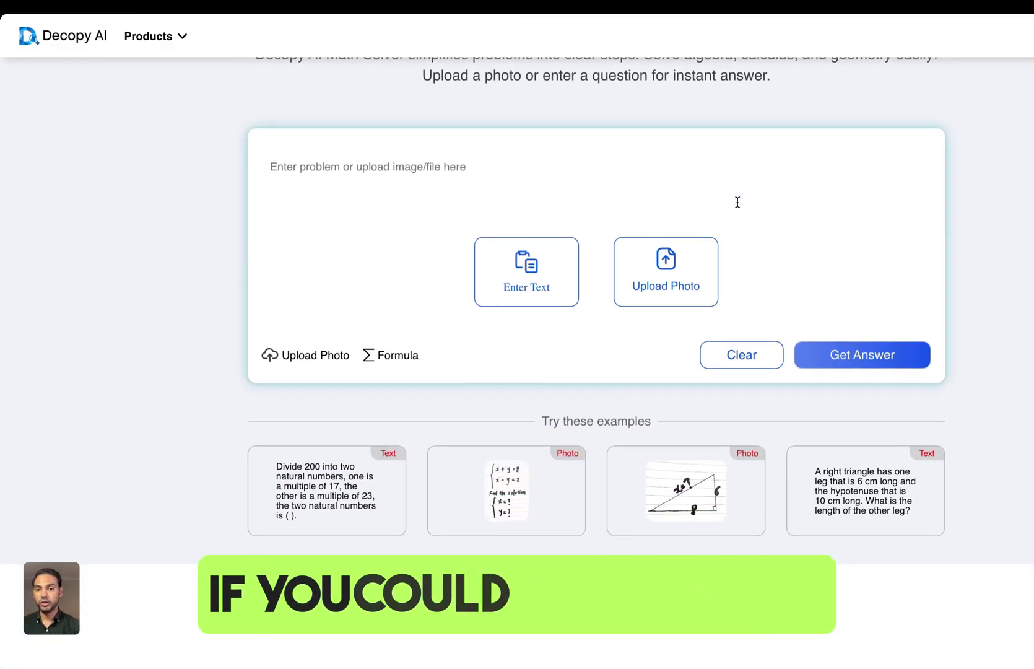
{"action": "left_click", "coordinate": [684, 498]}
{"action": "left_click", "coordinate": [878, 364]}
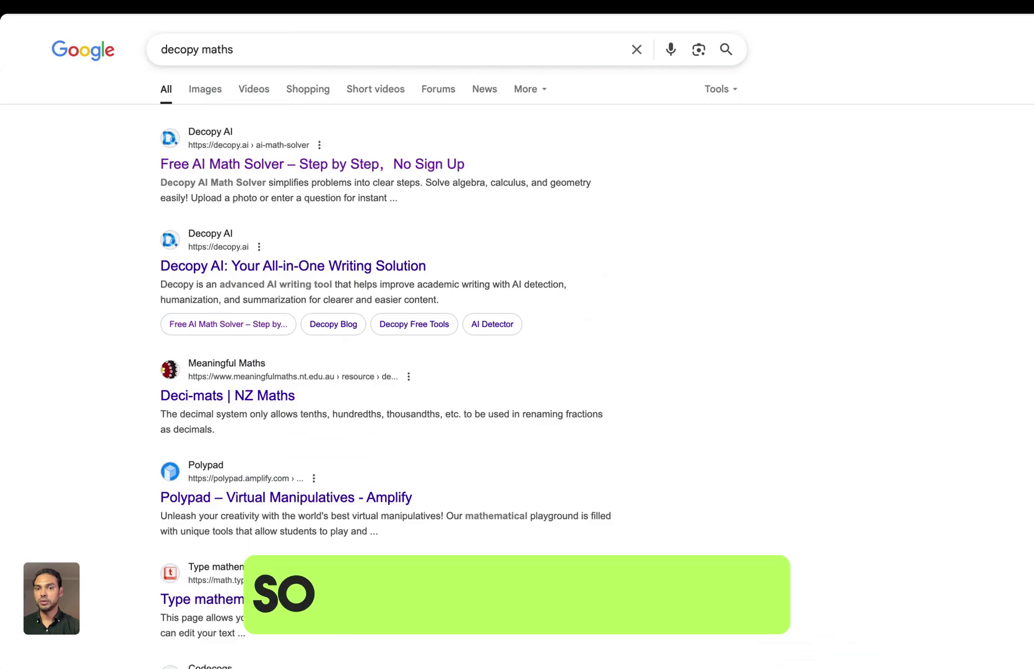
Open the Decopy AI Math Solver from the Google results, upload the Maths worksheet image from the Desktop and request its answer
{"action": "left_click", "coordinate": [270, 164]}
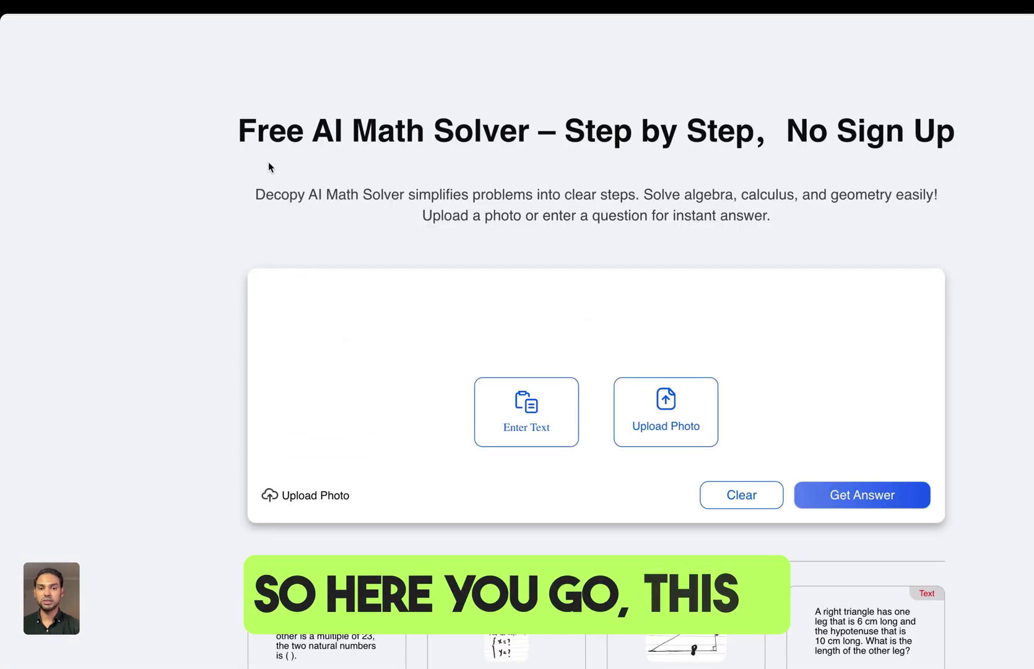
{"action": "left_click", "coordinate": [650, 425]}
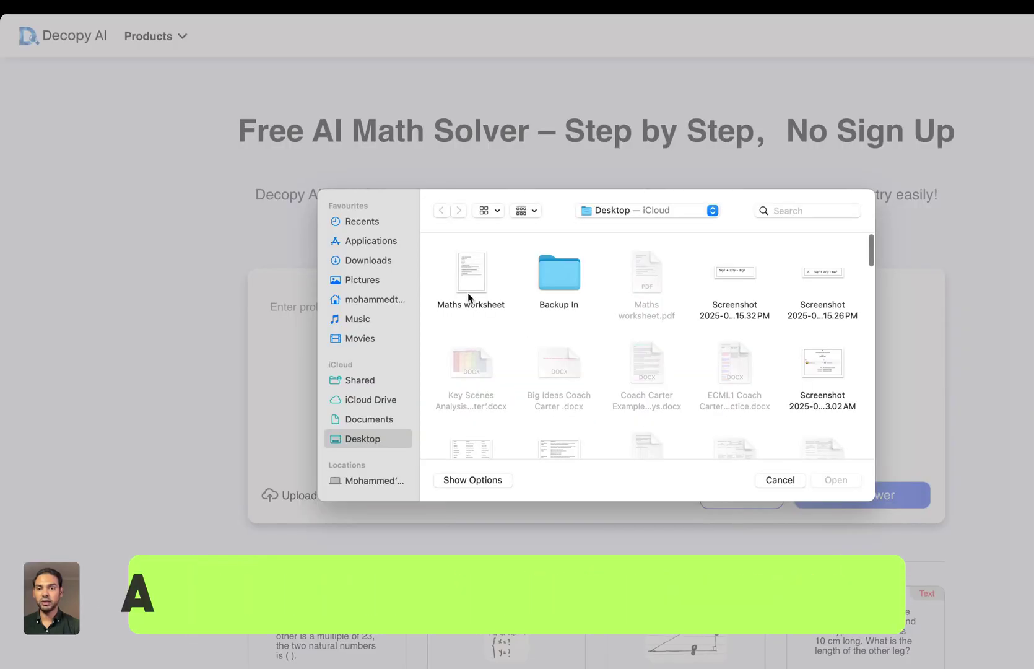
{"action": "left_click", "coordinate": [836, 482]}
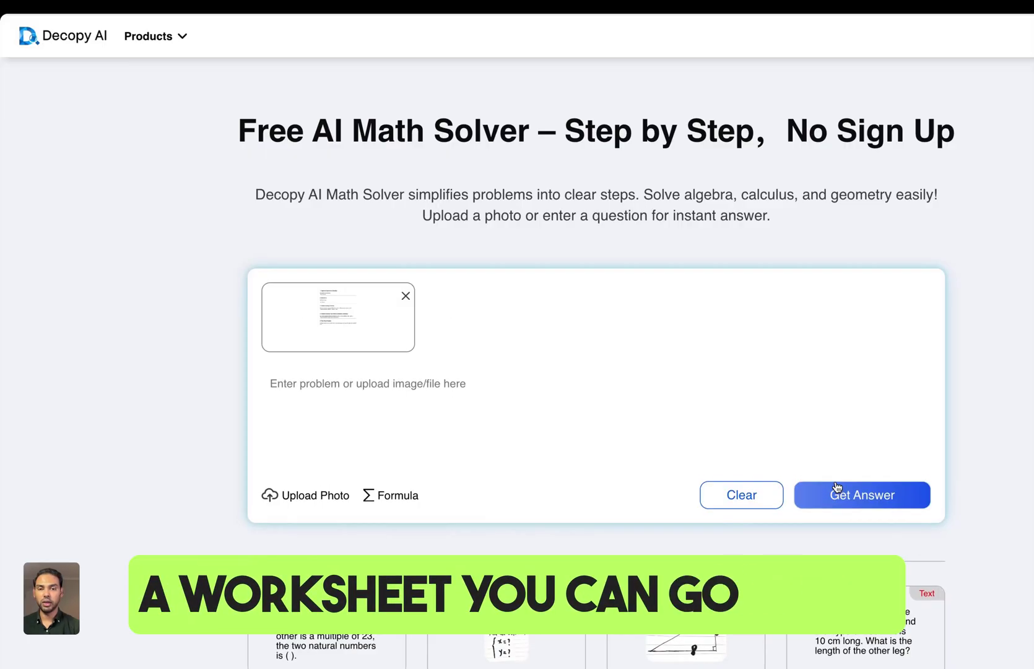
{"action": "left_click", "coordinate": [859, 497]}
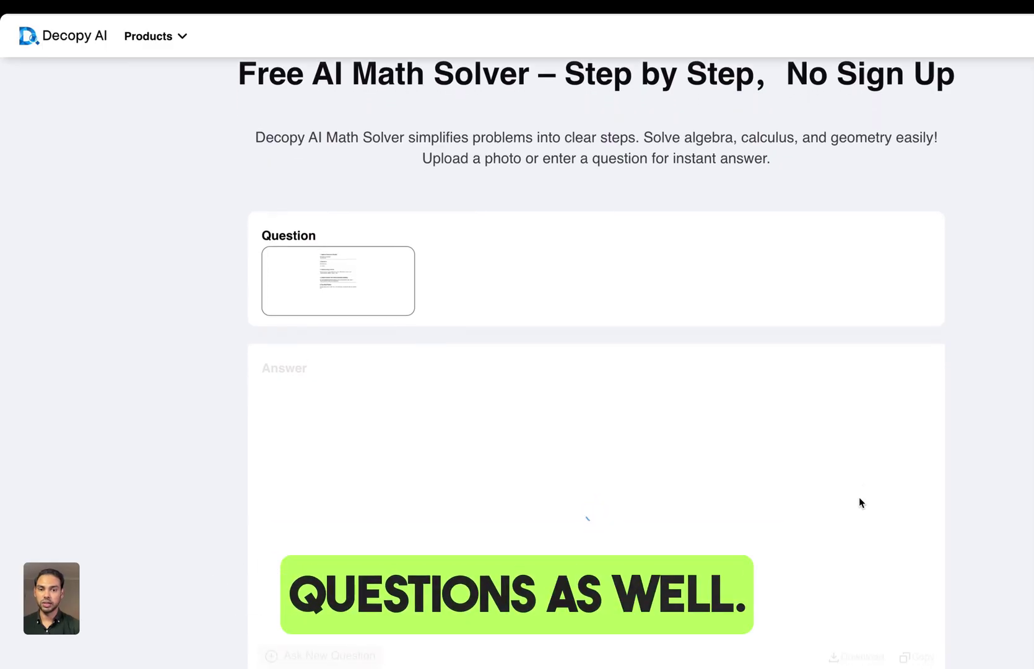
Look over the Decopy AI page below the answer area, including its AI Math Tutor and AI Math Solver descriptions
{"action": "scroll", "coordinate": [859, 497], "scroll_direction": "down", "scroll_amount": 6}
{"action": "scroll", "coordinate": [860, 499], "scroll_direction": "down", "scroll_amount": 8}
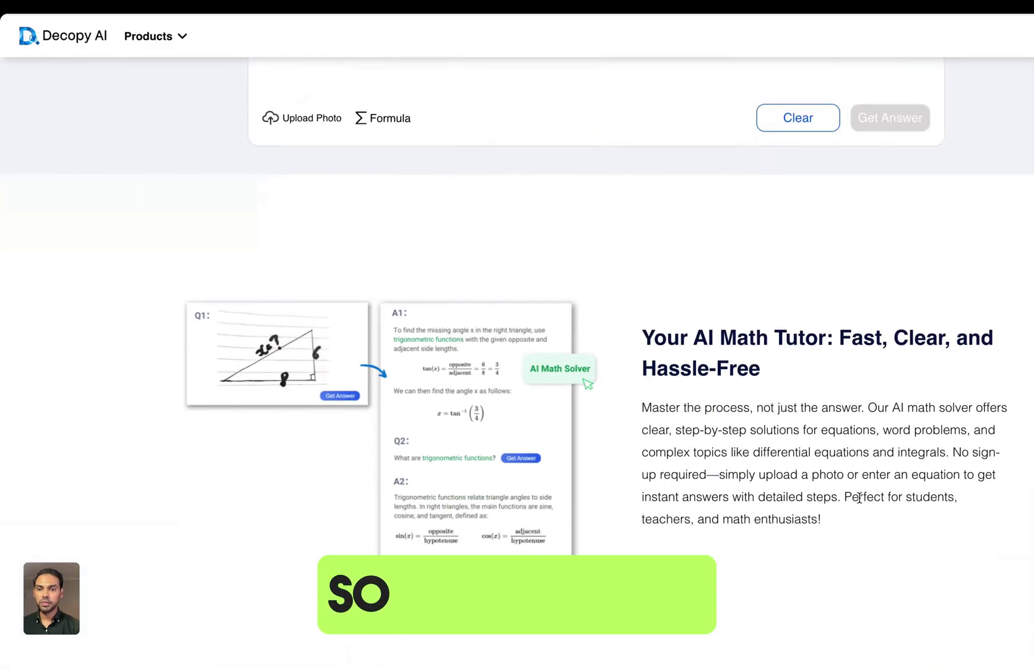
{"action": "scroll", "coordinate": [859, 496], "scroll_direction": "down", "scroll_amount": 1}
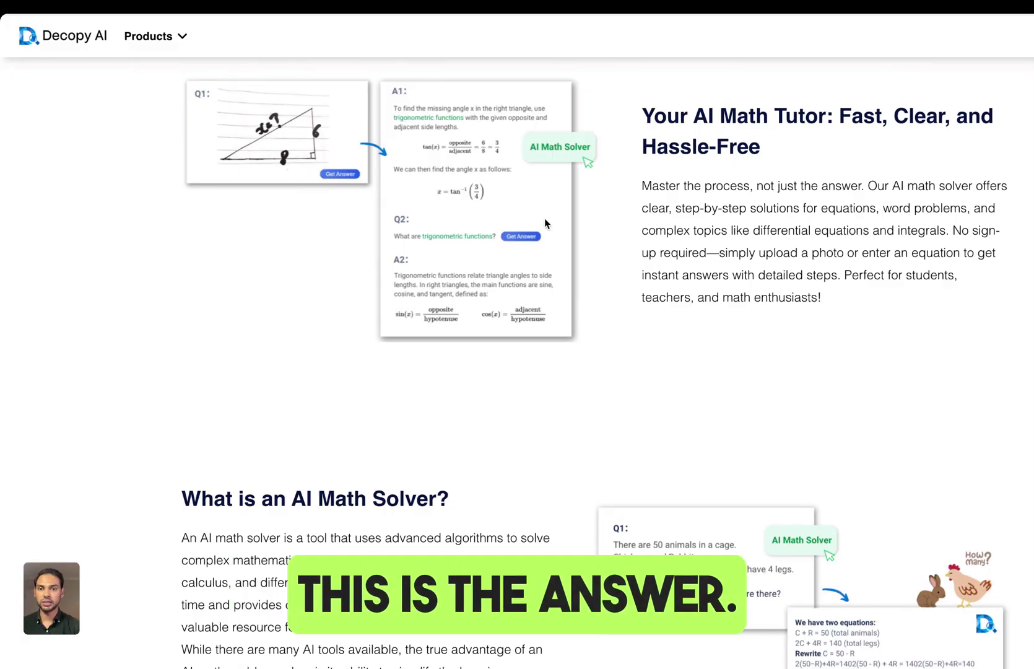
{"action": "scroll", "coordinate": [455, 449], "scroll_direction": "down", "scroll_amount": 5}
{"action": "scroll", "coordinate": [456, 449], "scroll_direction": "up", "scroll_amount": 8}
{"action": "scroll", "coordinate": [455, 444], "scroll_direction": "up", "scroll_amount": 3}
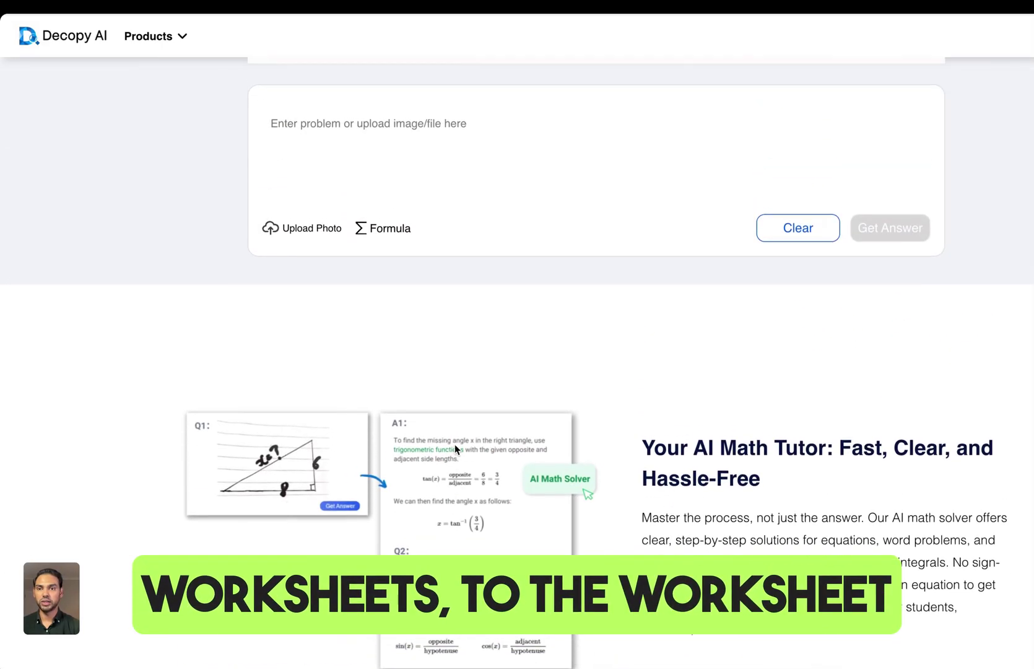
{"action": "scroll", "coordinate": [455, 444], "scroll_direction": "up", "scroll_amount": 3}
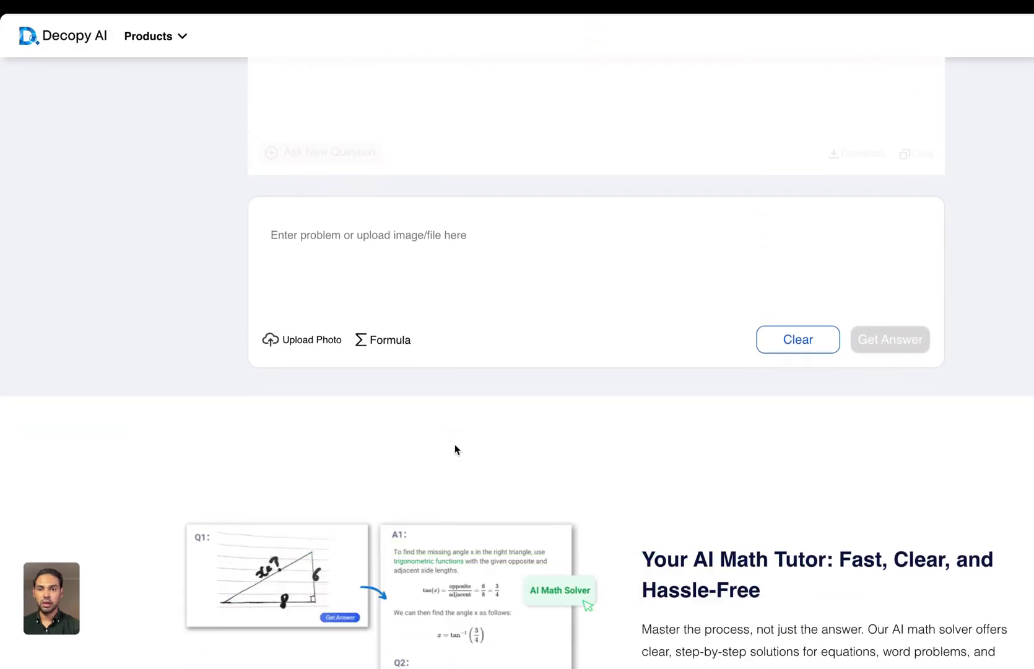
{"action": "scroll", "coordinate": [455, 445], "scroll_direction": "down", "scroll_amount": 1}
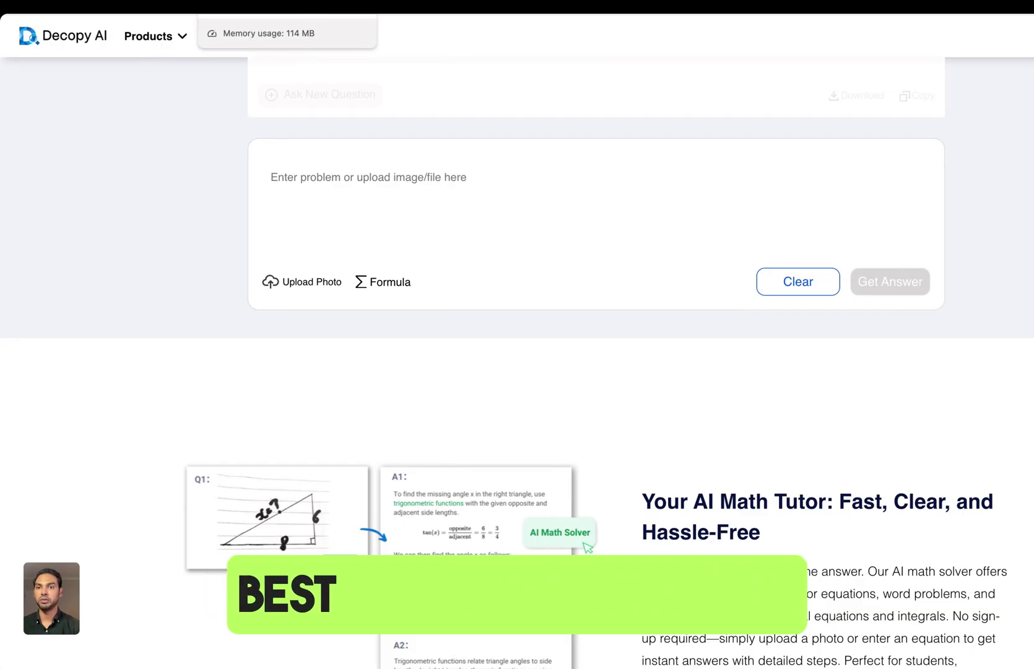
Read through Decopy AI's step-by-step answers to worksheet questions 1 to 5
{"action": "key", "text": "ctrl+Tab"}
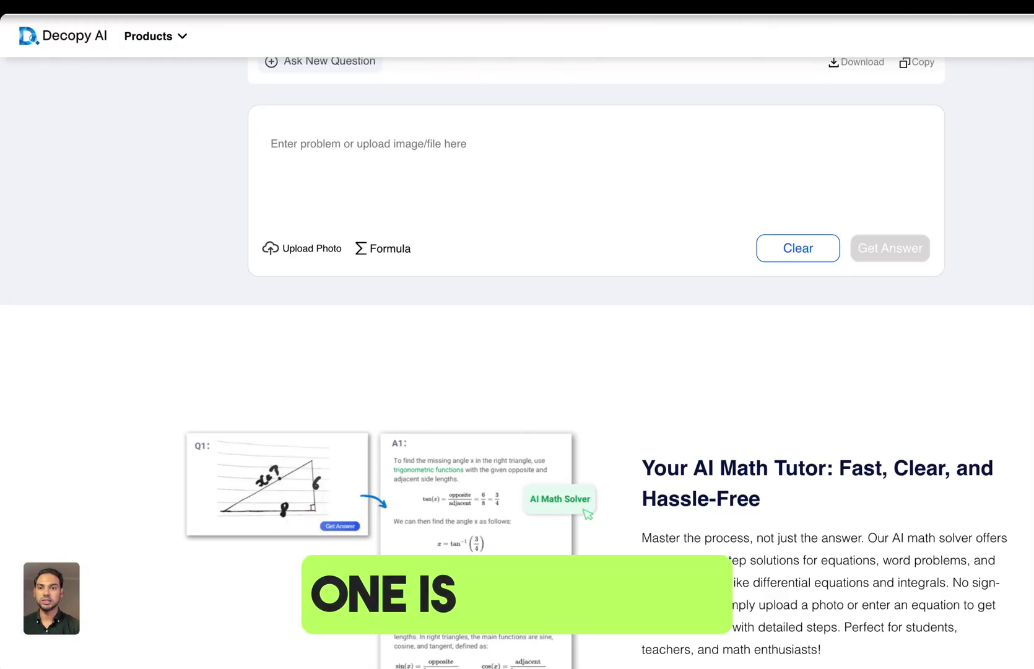
{"action": "scroll", "coordinate": [858, 105], "scroll_direction": "up", "scroll_amount": 3}
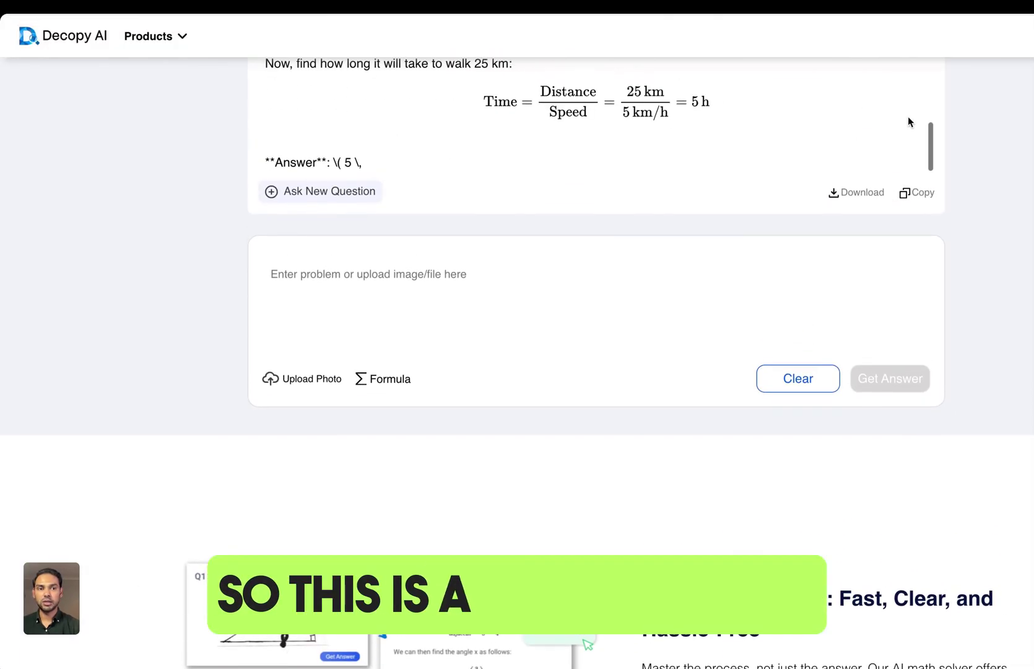
{"action": "scroll", "coordinate": [596, 359], "scroll_direction": "up", "scroll_amount": 6}
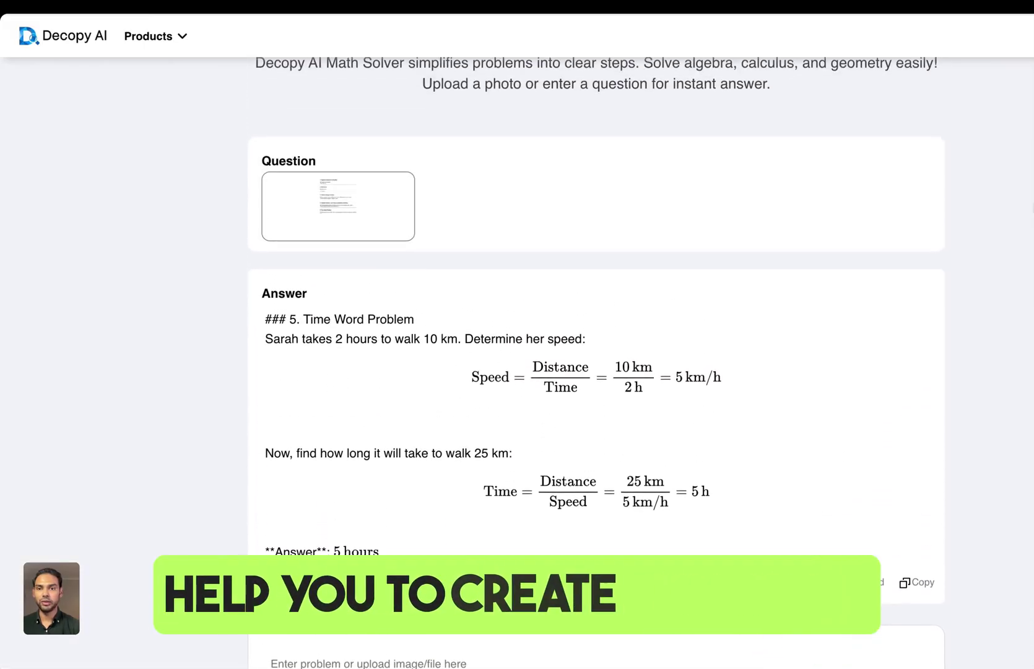
{"action": "scroll", "coordinate": [796, 390], "scroll_direction": "up", "scroll_amount": 15}
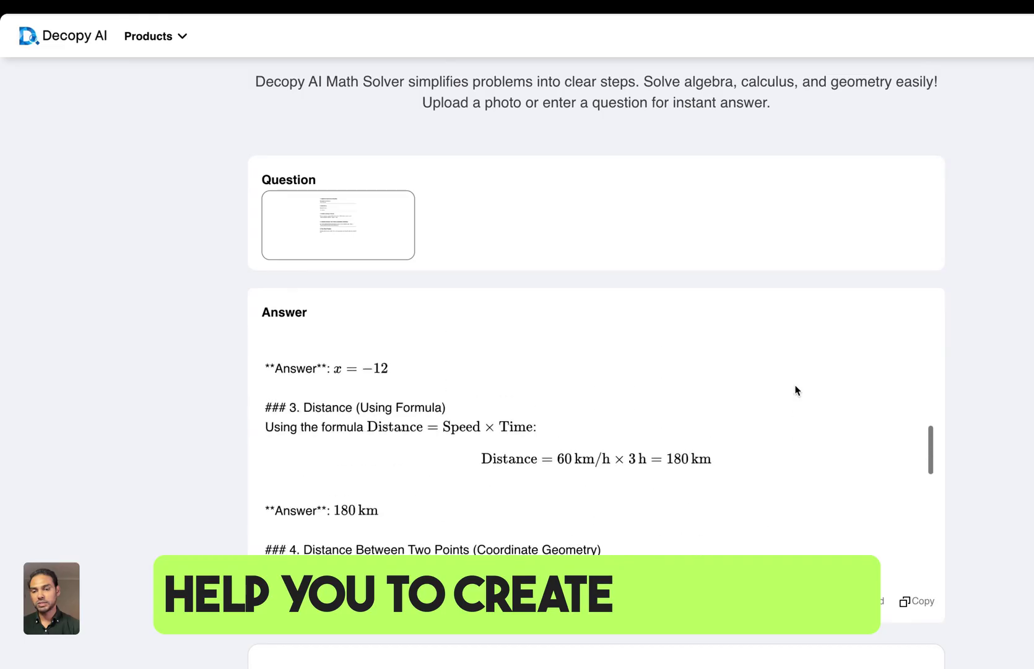
{"action": "scroll", "coordinate": [795, 391], "scroll_direction": "up", "scroll_amount": 3}
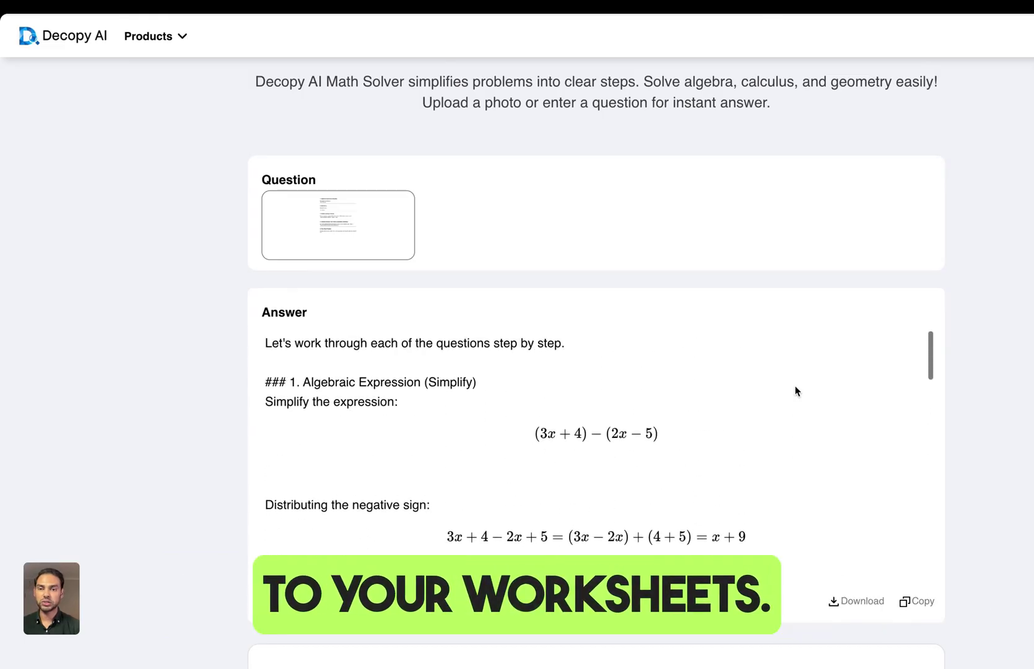
{"action": "scroll", "coordinate": [795, 392], "scroll_direction": "down", "scroll_amount": 1}
{"action": "scroll", "coordinate": [663, 384], "scroll_direction": "down", "scroll_amount": 2}
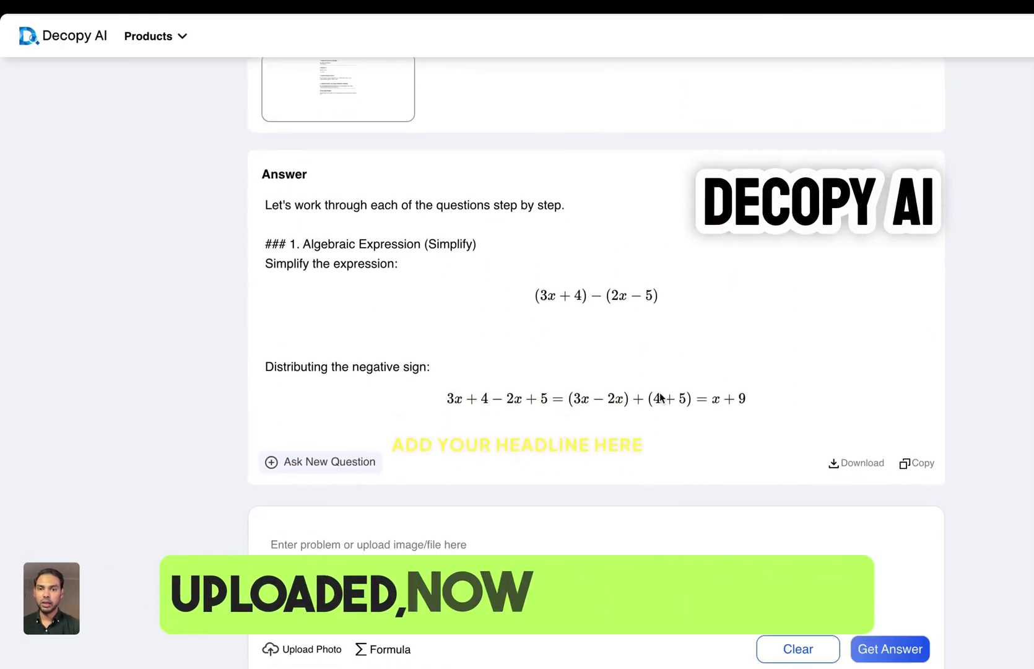
{"action": "scroll", "coordinate": [660, 397], "scroll_direction": "down", "scroll_amount": 3}
{"action": "scroll", "coordinate": [660, 400], "scroll_direction": "down", "scroll_amount": 1}
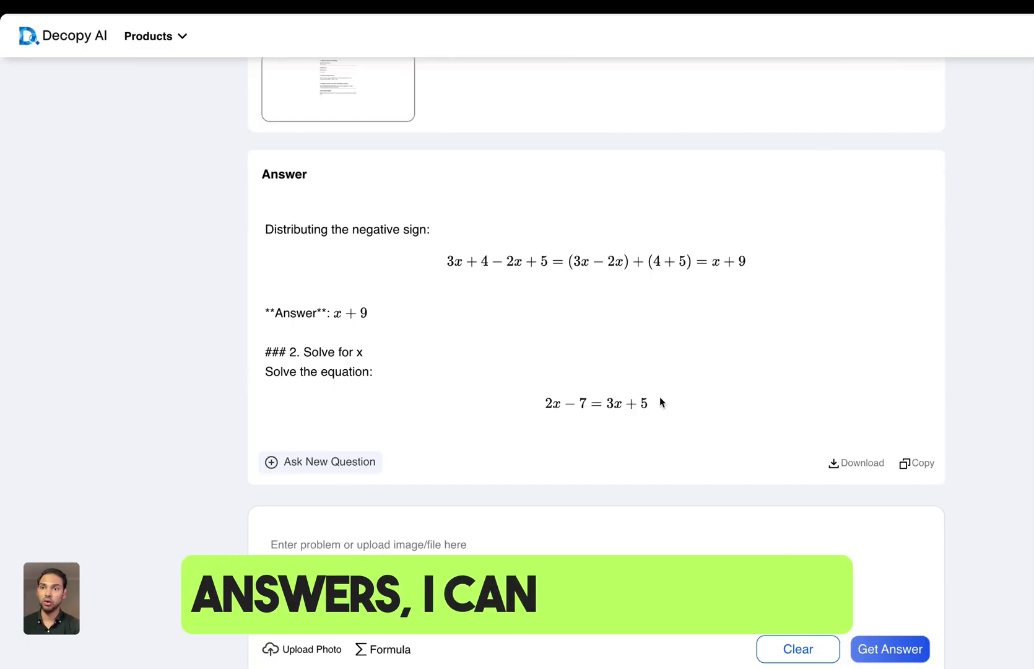
{"action": "scroll", "coordinate": [660, 402], "scroll_direction": "down", "scroll_amount": 2}
{"action": "scroll", "coordinate": [661, 399], "scroll_direction": "down", "scroll_amount": 2}
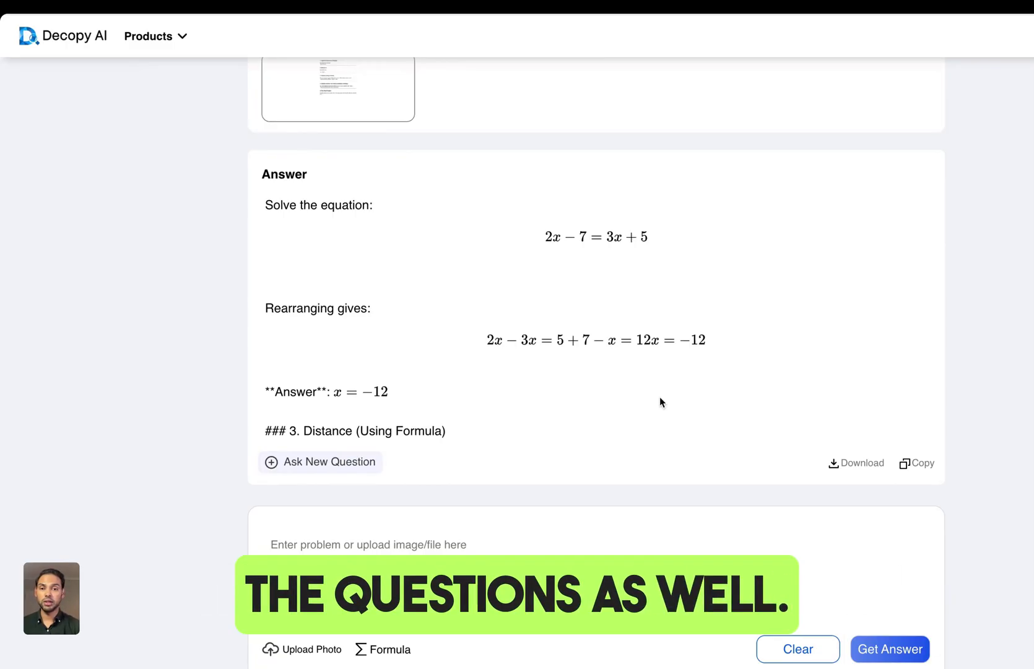
{"action": "scroll", "coordinate": [660, 397], "scroll_direction": "down", "scroll_amount": 4}
{"action": "scroll", "coordinate": [659, 397], "scroll_direction": "down", "scroll_amount": 6}
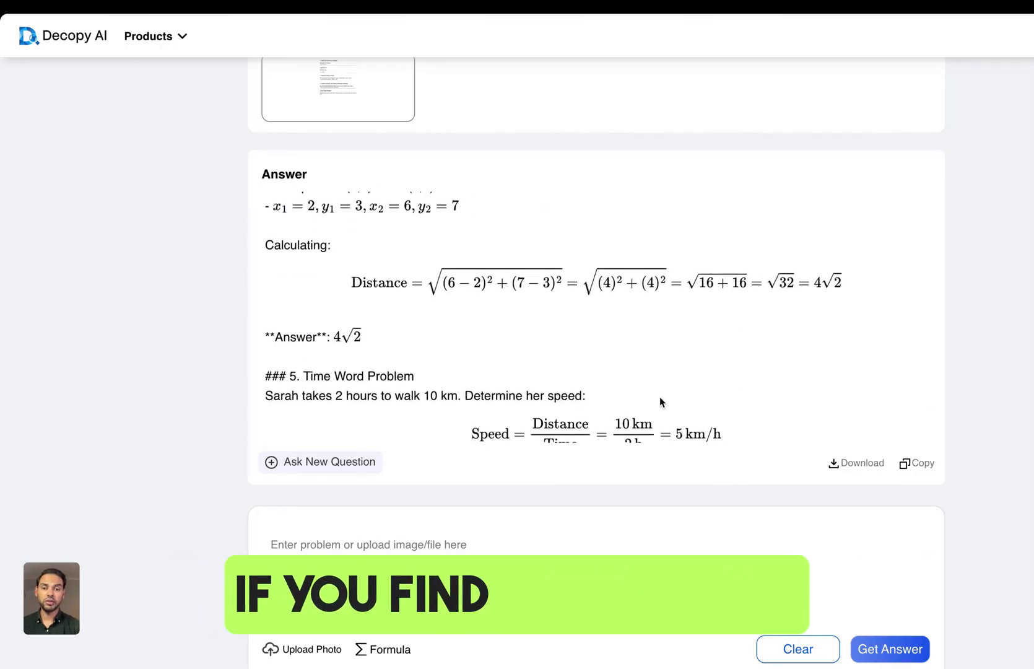
{"action": "scroll", "coordinate": [660, 397], "scroll_direction": "up", "scroll_amount": 10}
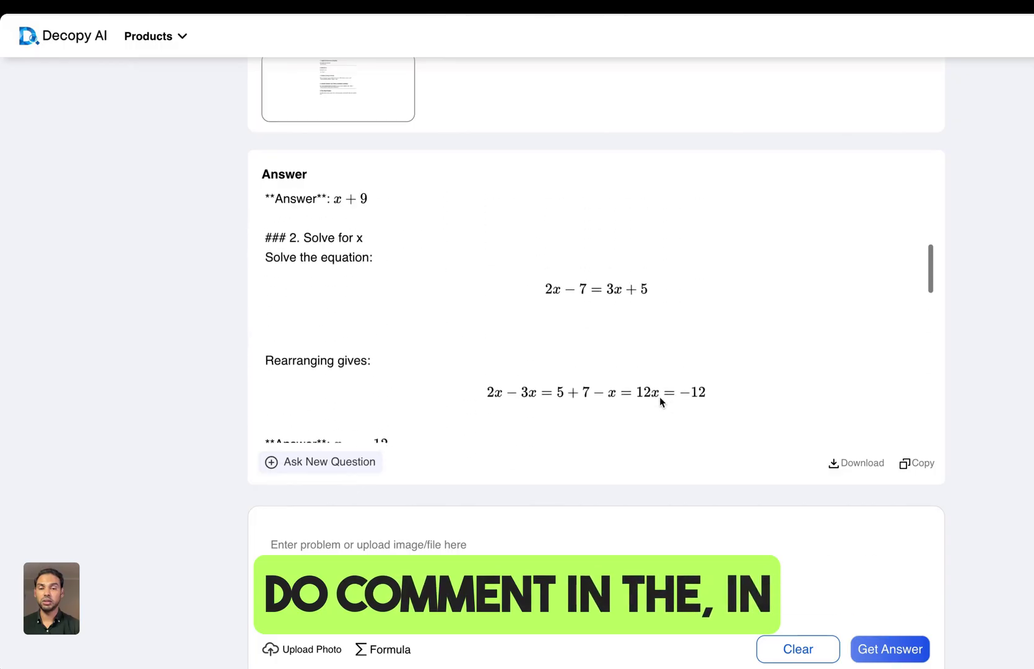
{"action": "scroll", "coordinate": [660, 398], "scroll_direction": "up", "scroll_amount": 2}
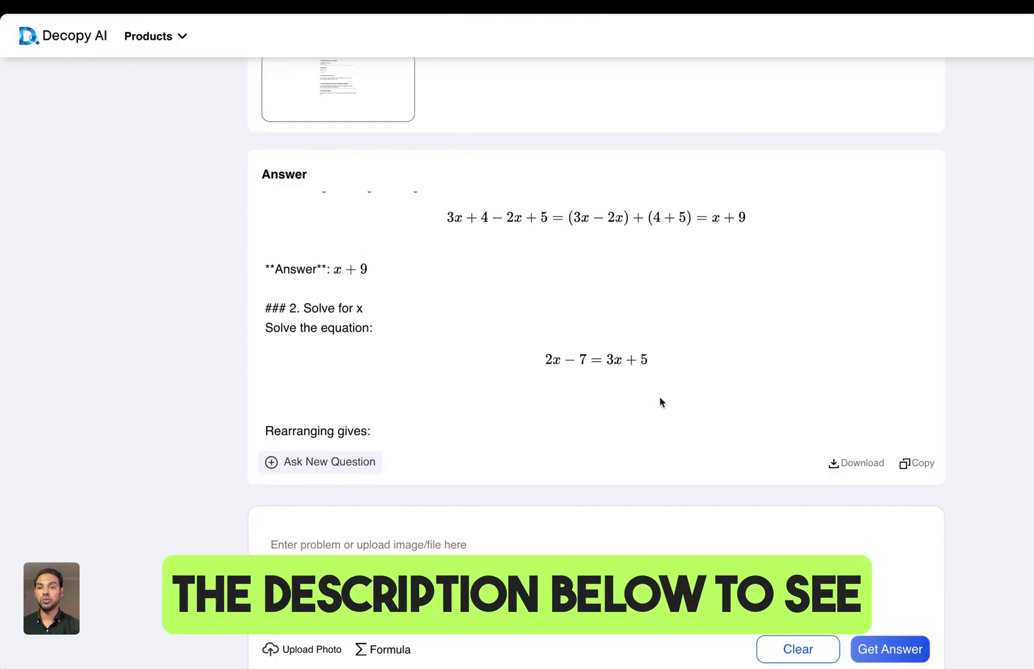